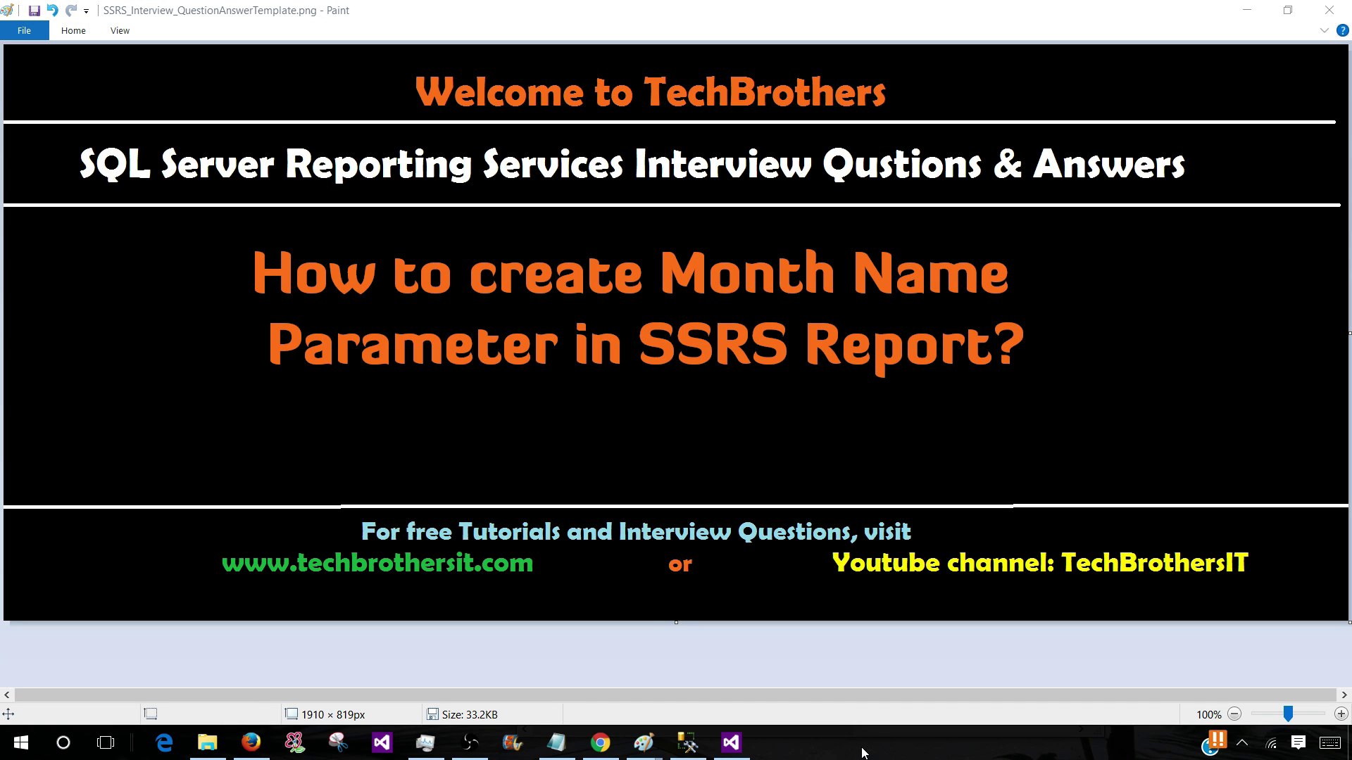
pyautogui.click(687, 742)
pyautogui.click(482, 261)
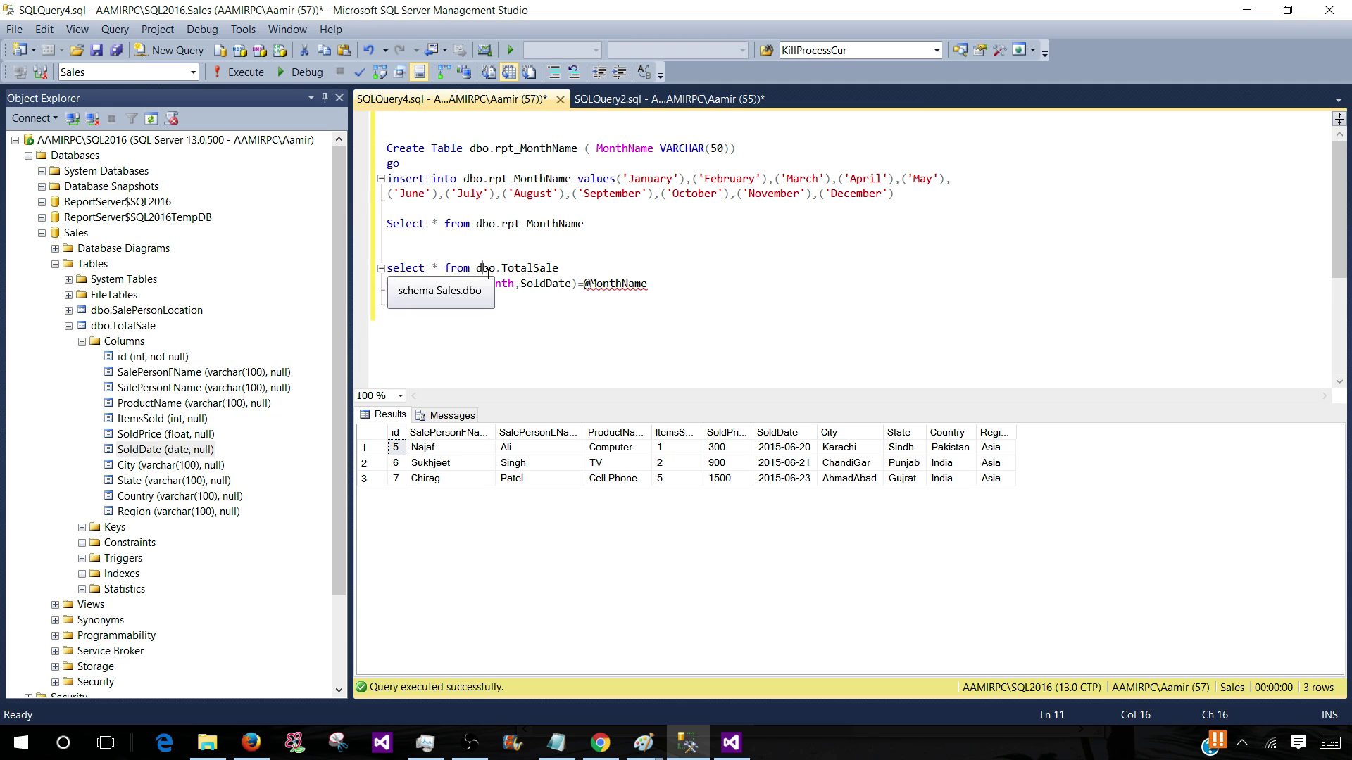
pyautogui.doubleClick(545, 283)
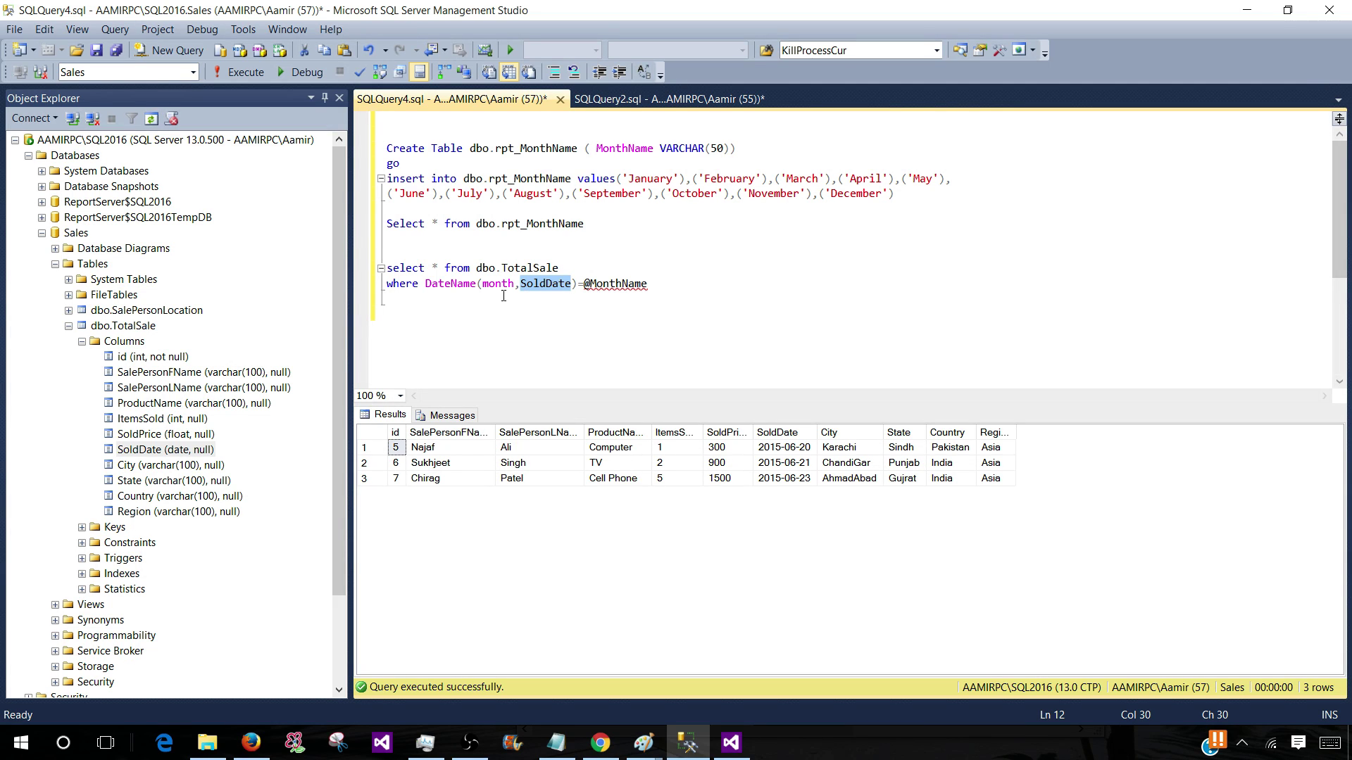
pyautogui.moveTo(426, 283); pyautogui.dragTo(488, 284)
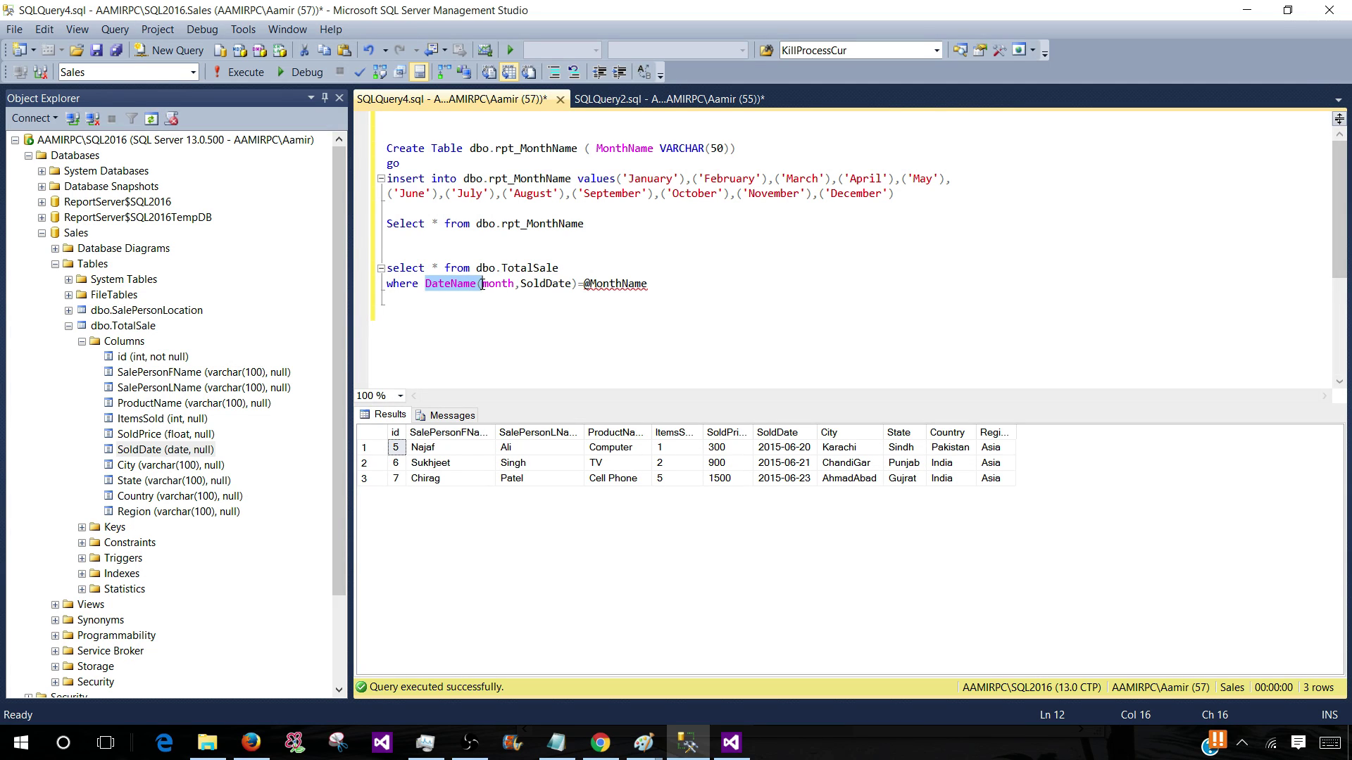
pyautogui.click(490, 286)
pyautogui.doubleClick(490, 286)
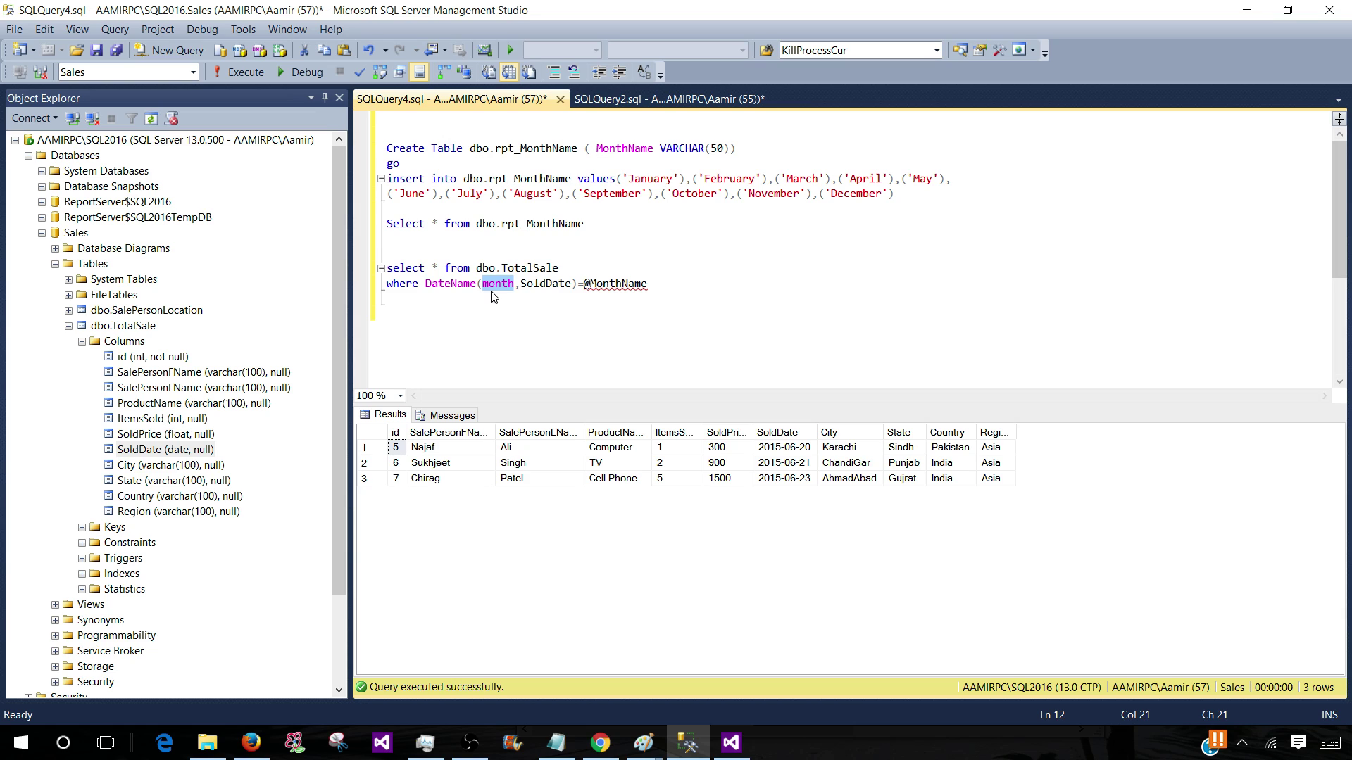
pyautogui.click(577, 283)
pyautogui.doubleClick(602, 284)
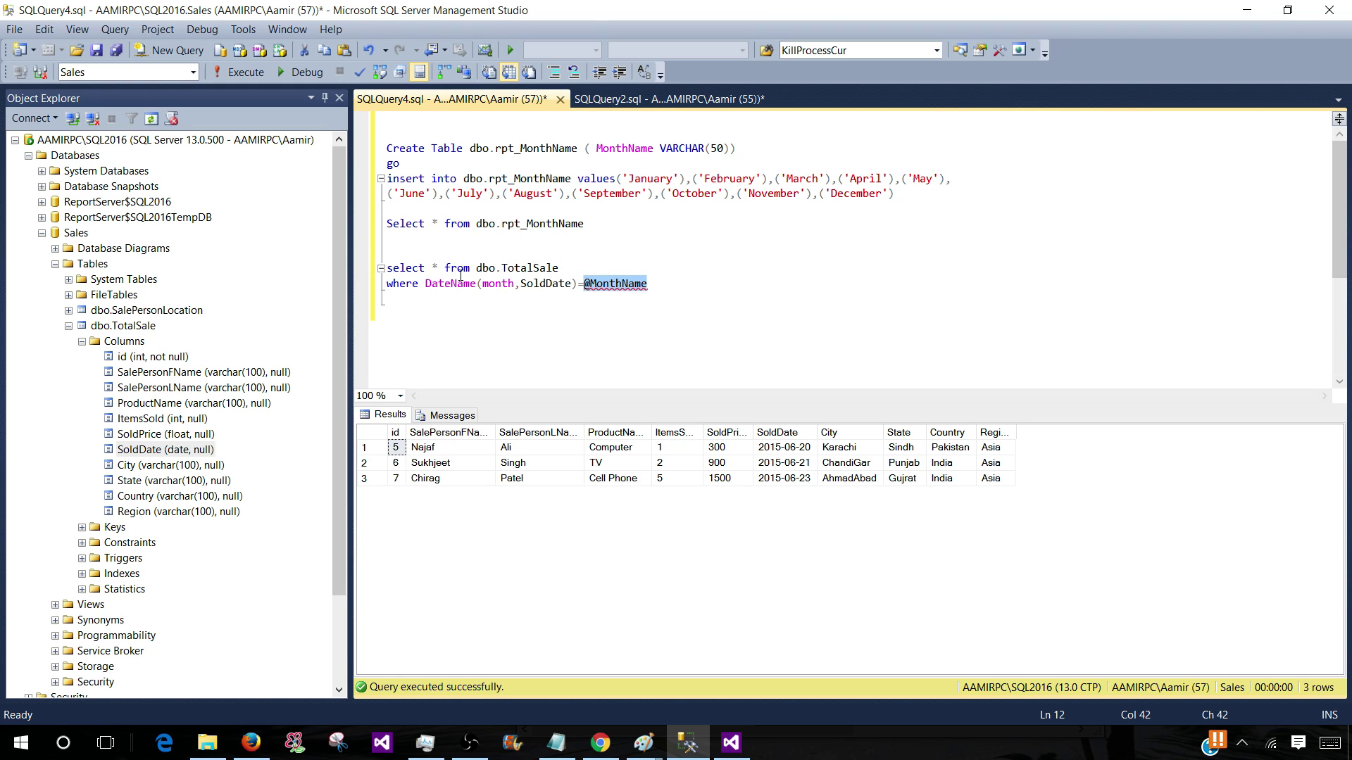
pyautogui.moveTo(648, 286); pyautogui.dragTo(388, 270)
pyautogui.rightClick(388, 271)
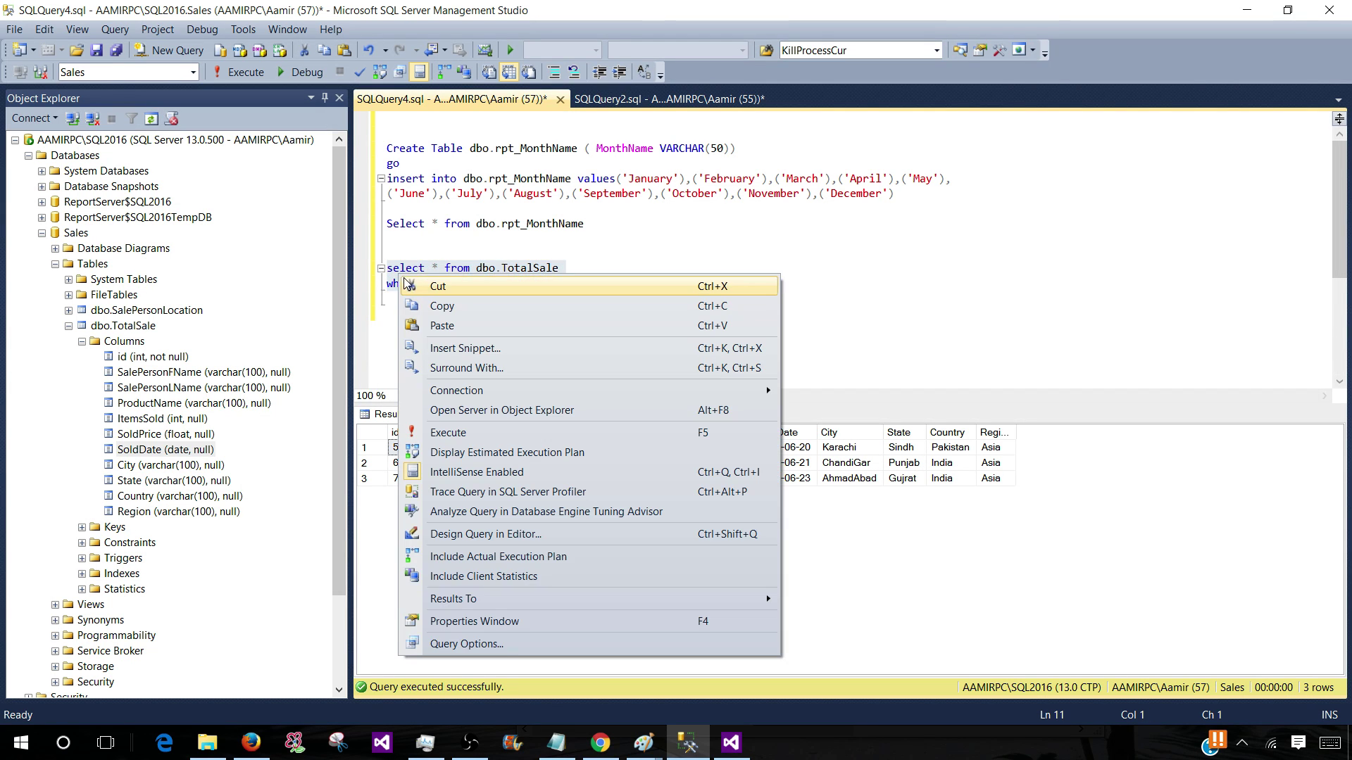
# Copy the TotalSale query and delete the old table from Report1.rdl
pyautogui.click(437, 305)
pyautogui.click(732, 745)
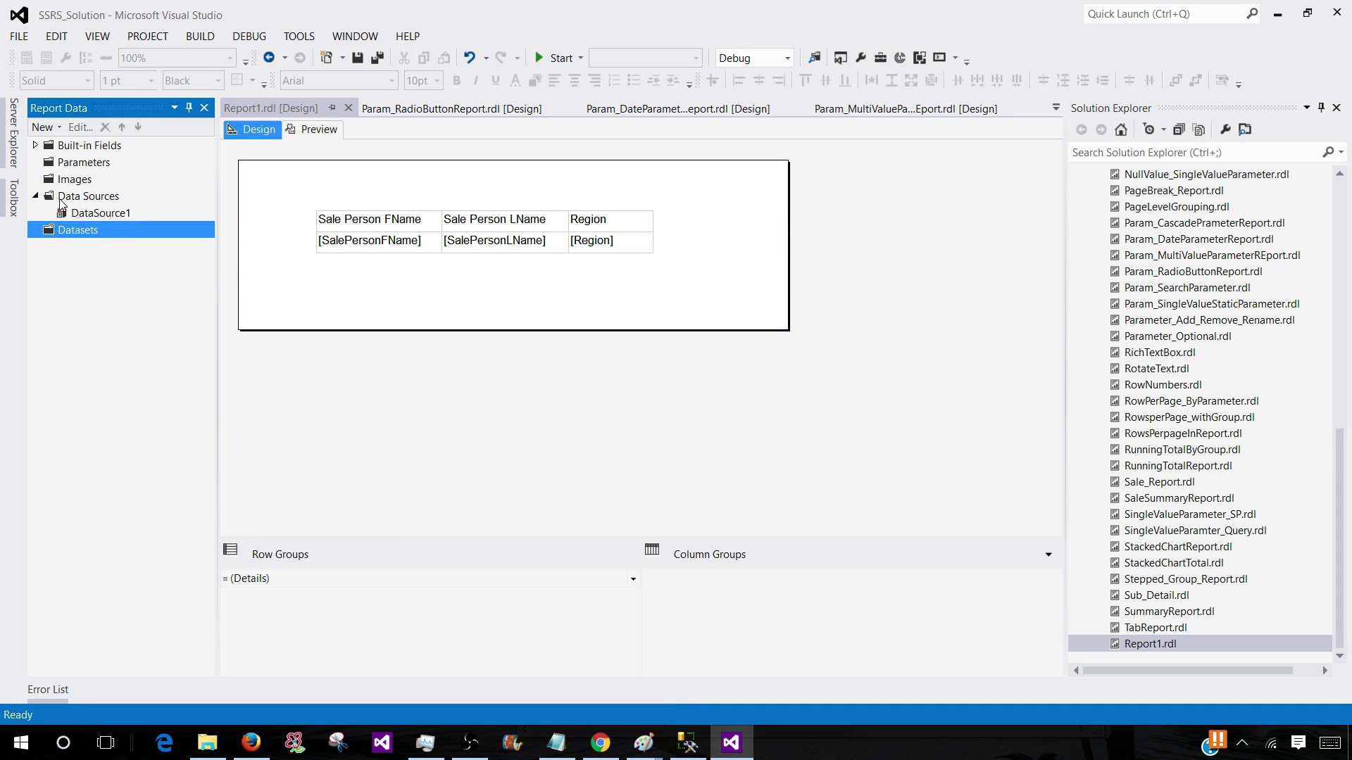
pyautogui.click(334, 220)
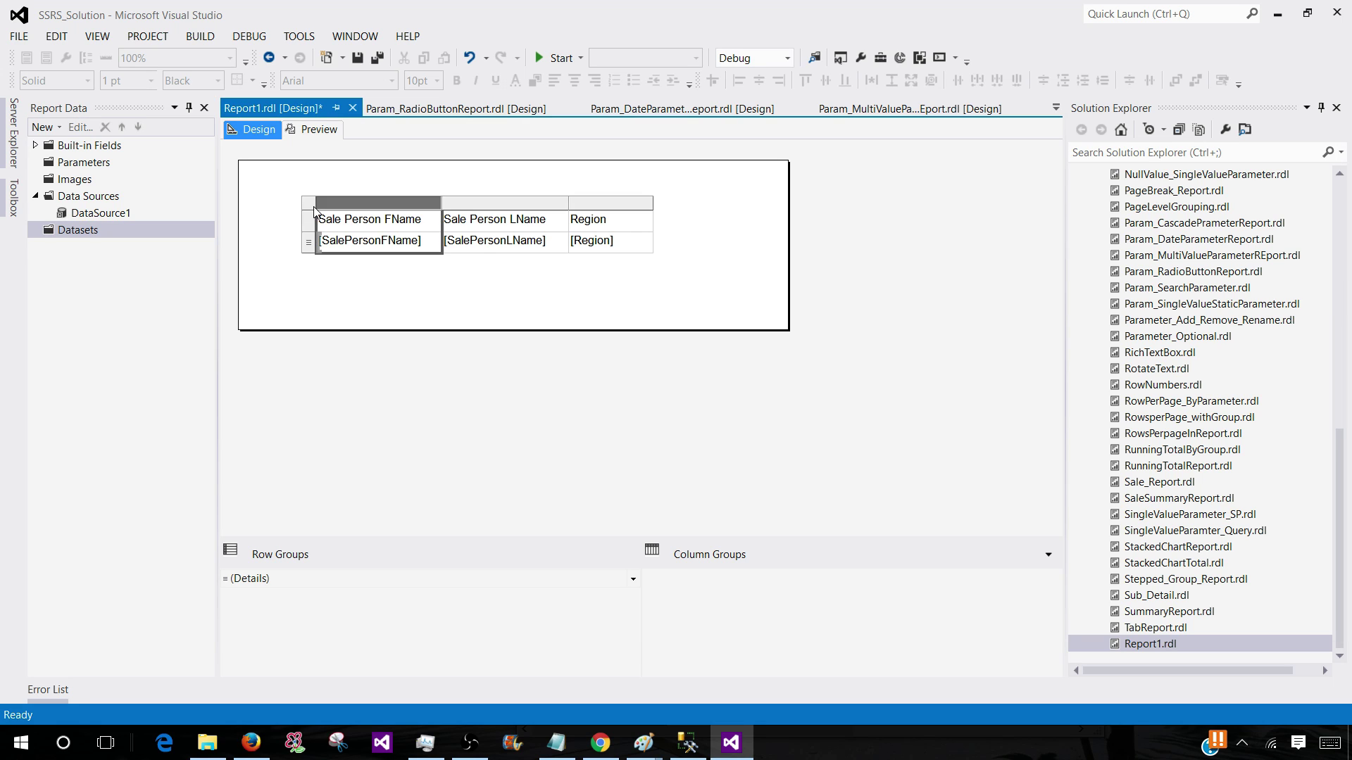
pyautogui.click(287, 229)
pyautogui.click(320, 219)
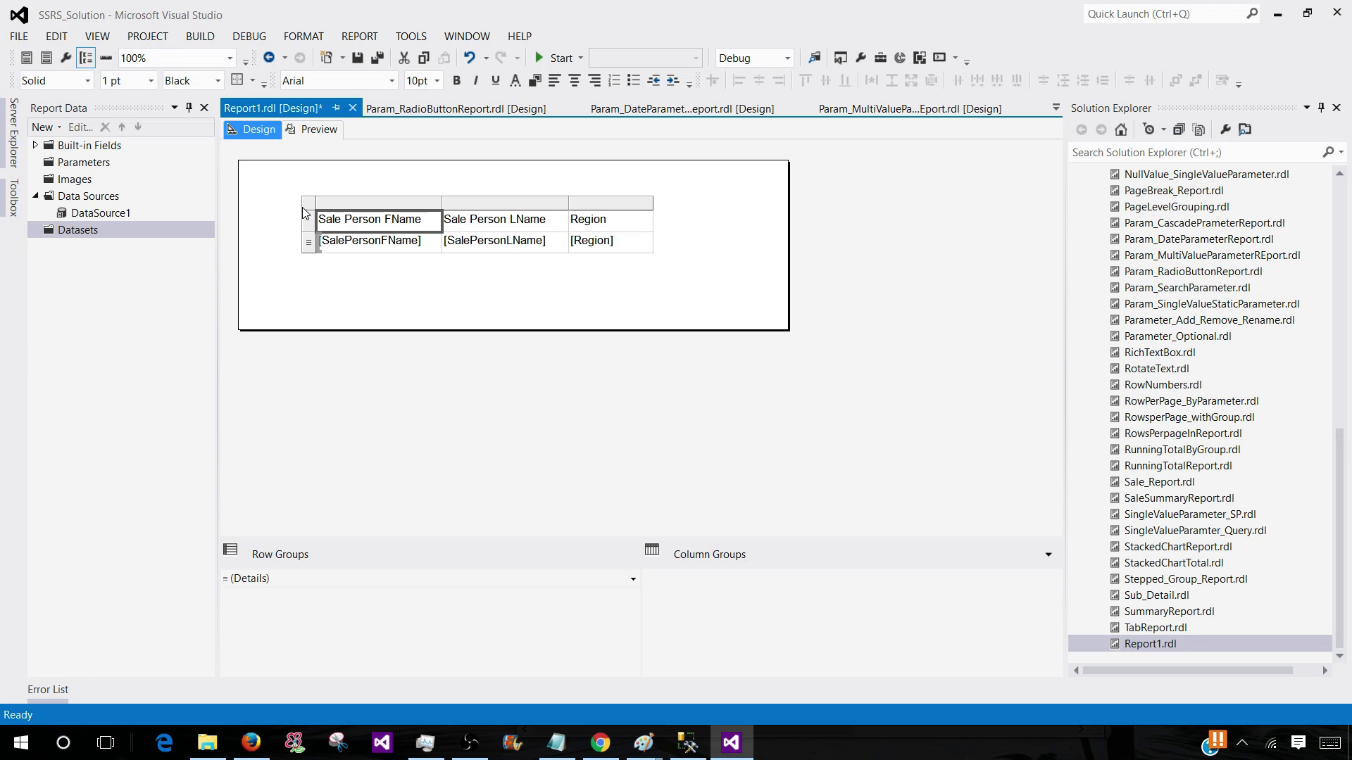
pyautogui.click(315, 207)
pyautogui.press('Delete')
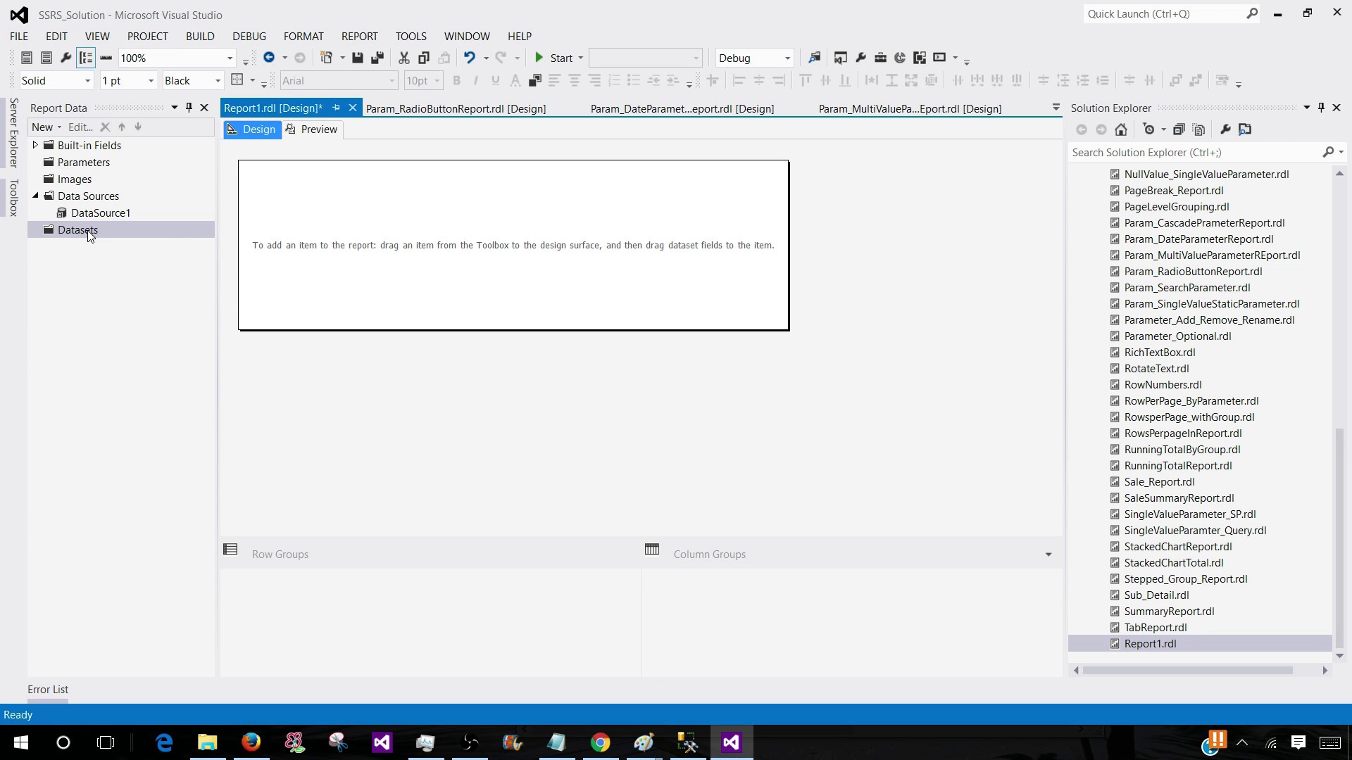
pyautogui.click(89, 231)
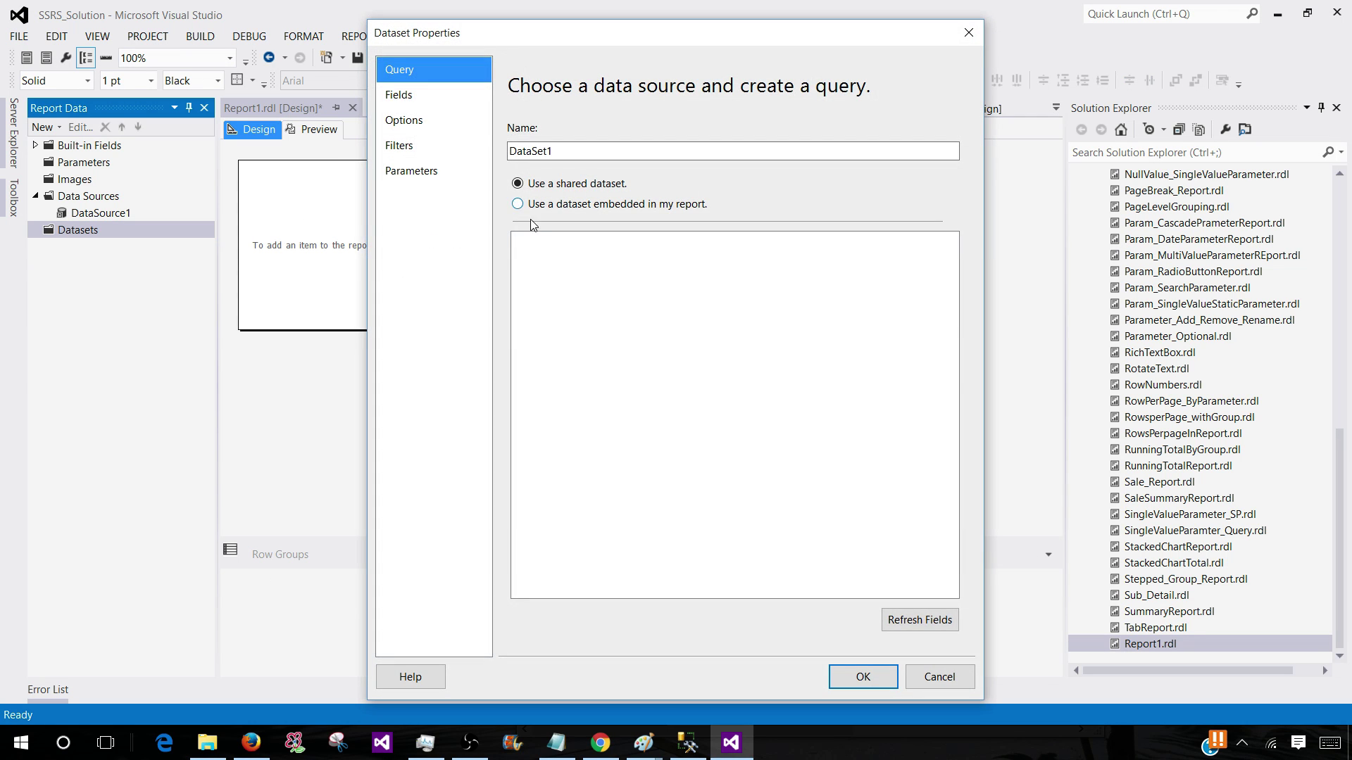
pyautogui.click(521, 204)
pyautogui.click(539, 266)
pyautogui.click(542, 283)
pyautogui.rightClick(651, 433)
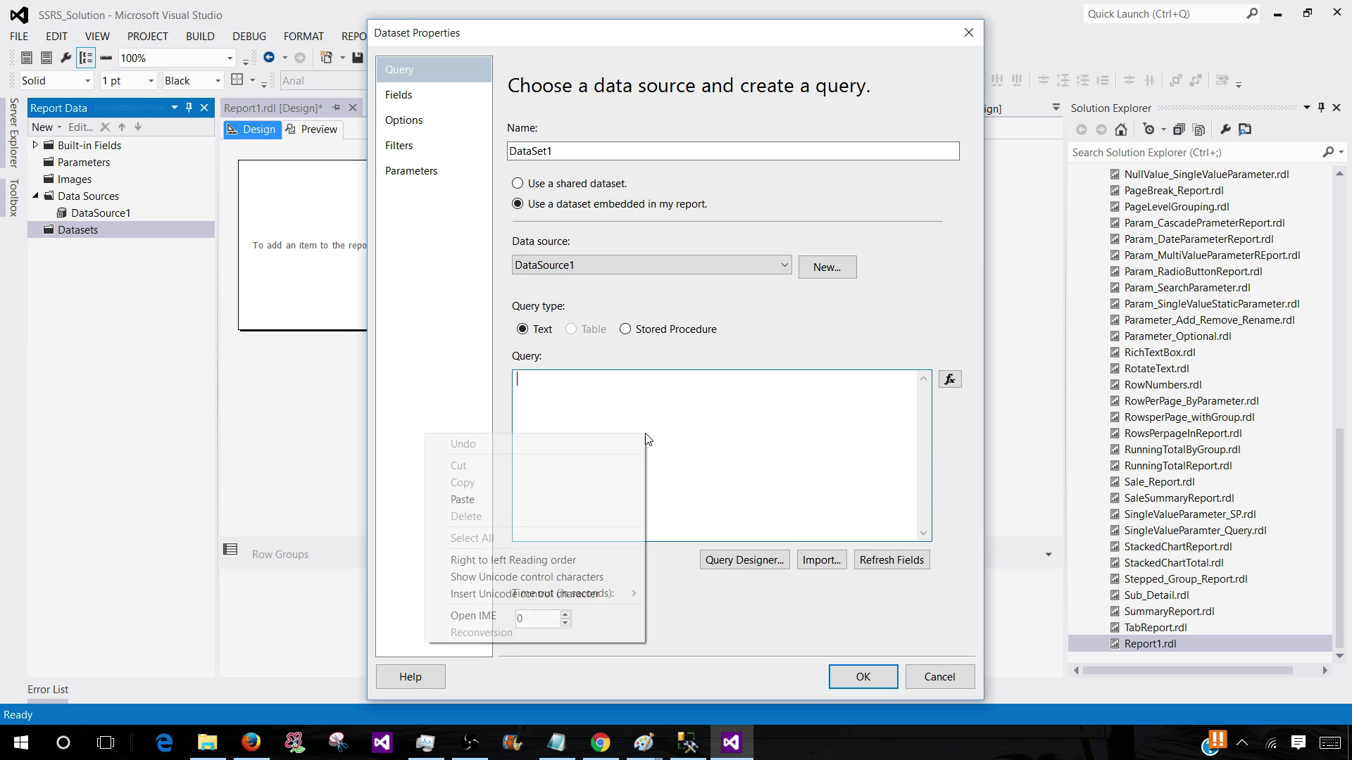
pyautogui.click(647, 498)
pyautogui.click(861, 676)
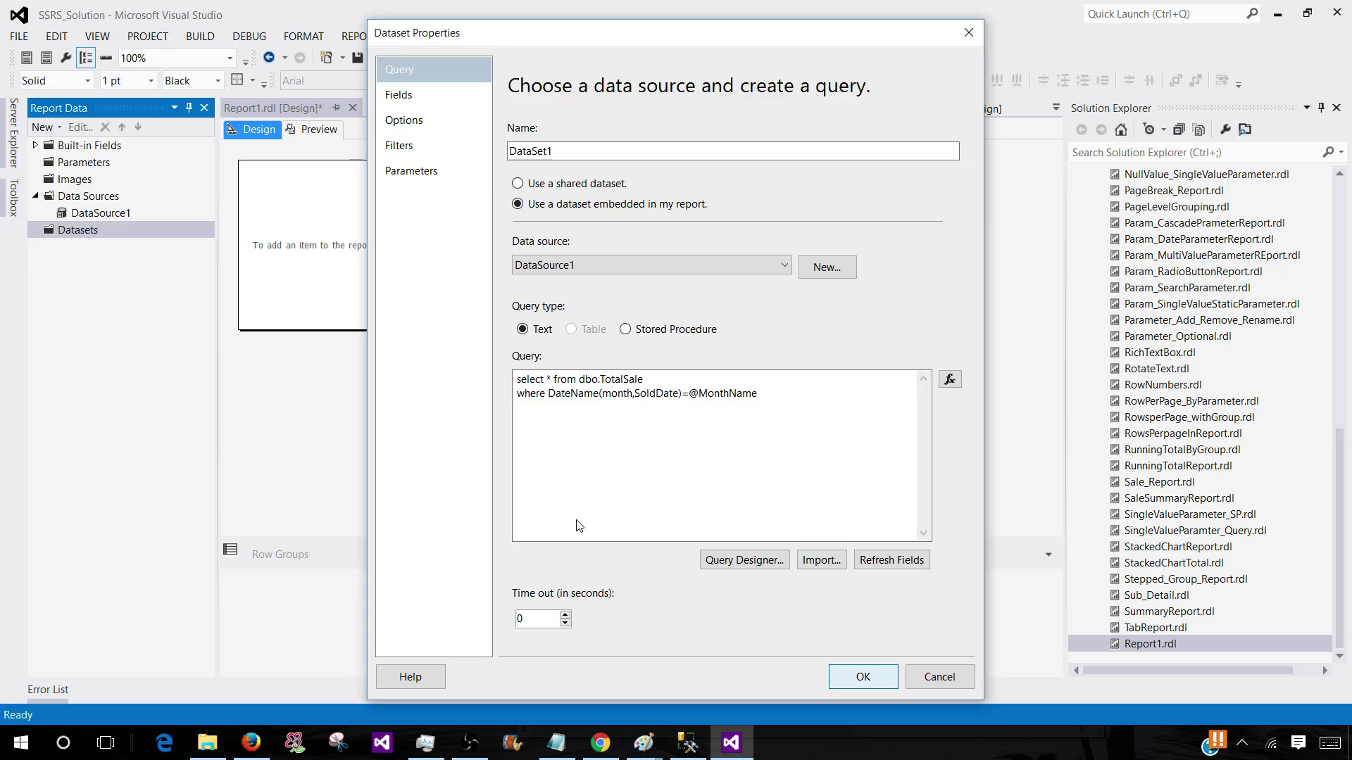
# Insert a table with SalePersonFName, ProductName and SoldDate columns into the report body
pyautogui.click(289, 209)
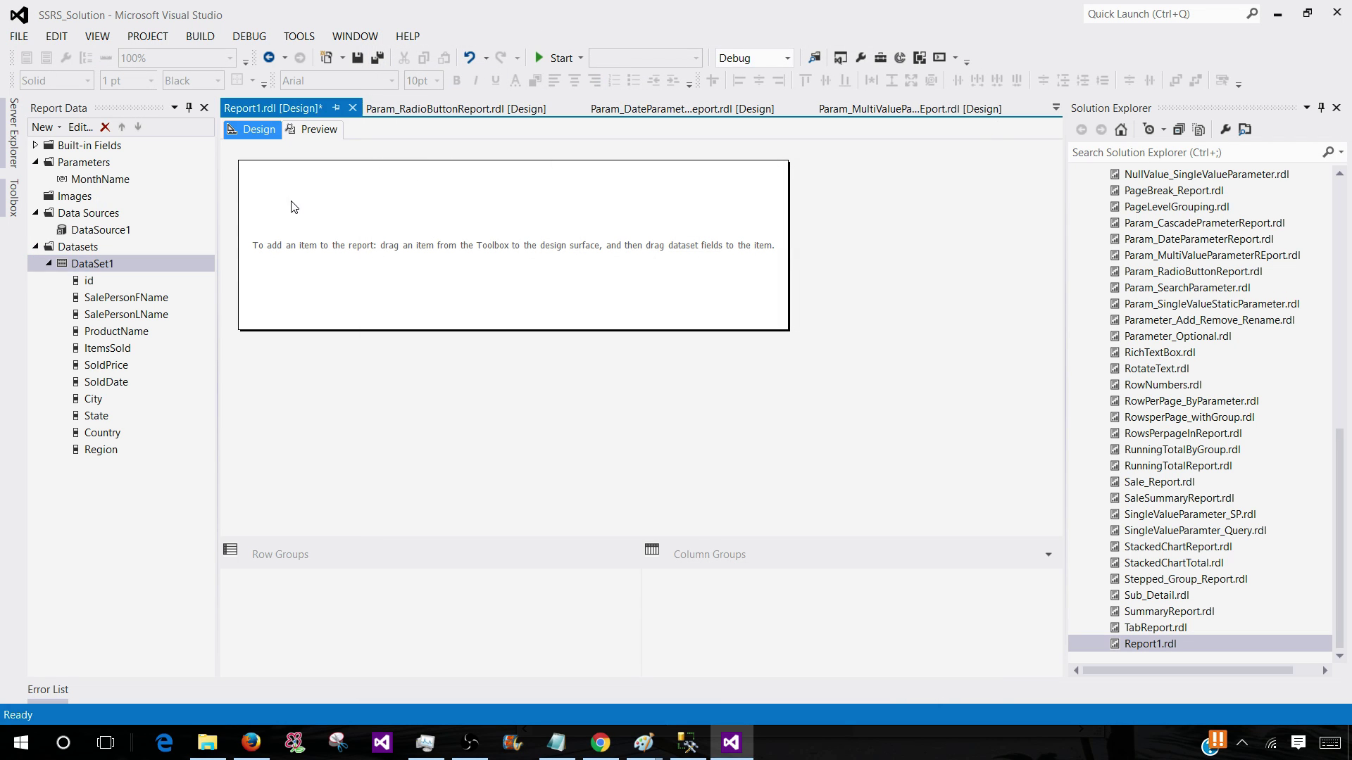
pyautogui.rightClick(325, 209)
pyautogui.moveTo(370, 271)
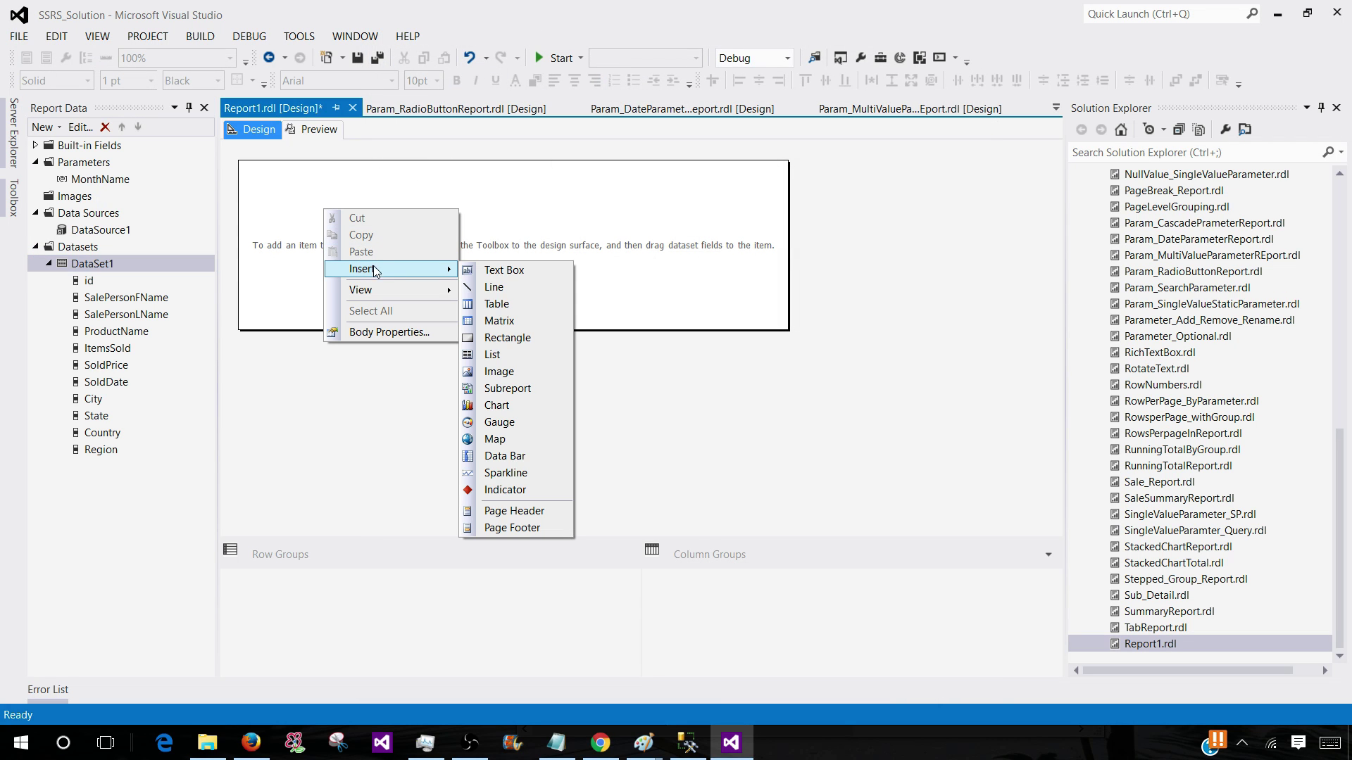
pyautogui.click(485, 310)
pyautogui.moveTo(103, 303); pyautogui.dragTo(352, 245)
pyautogui.moveTo(110, 335); pyautogui.dragTo(451, 240)
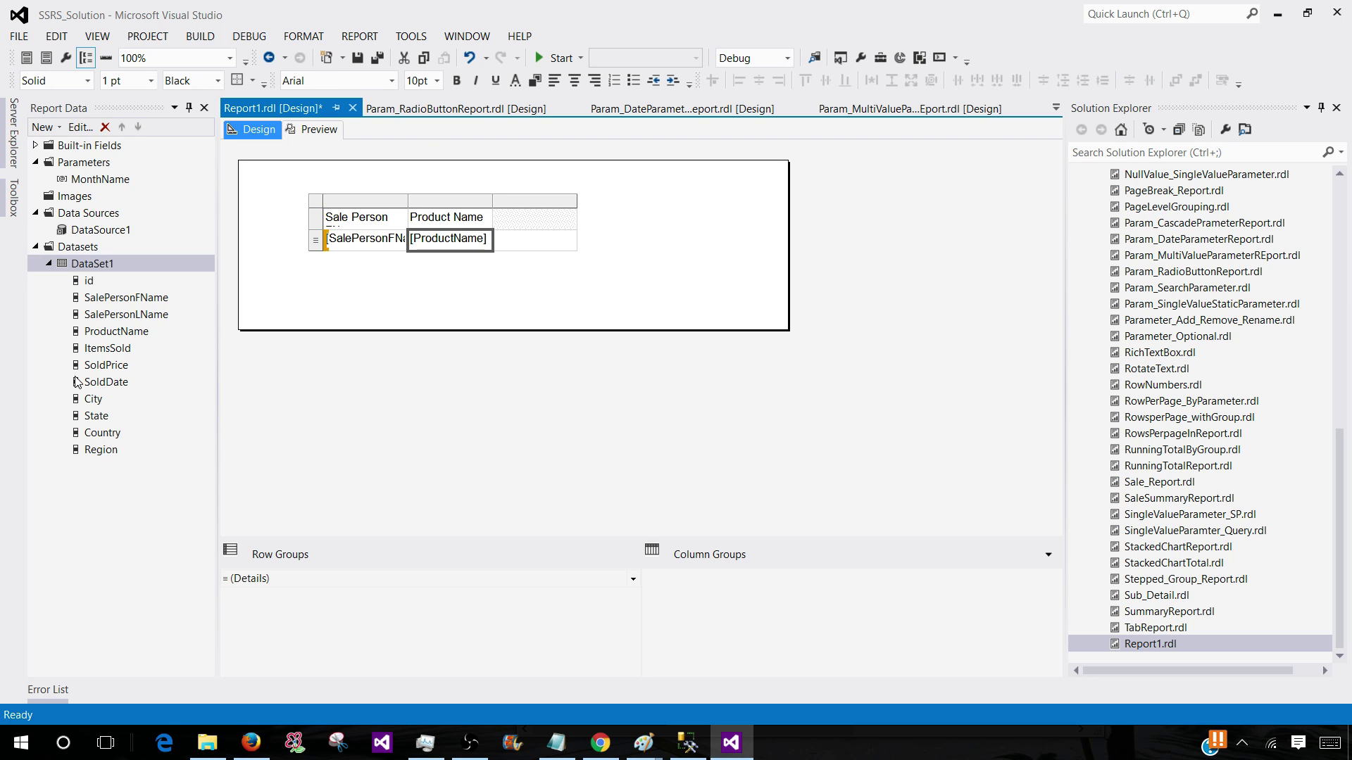
pyautogui.moveTo(106, 384); pyautogui.dragTo(535, 240)
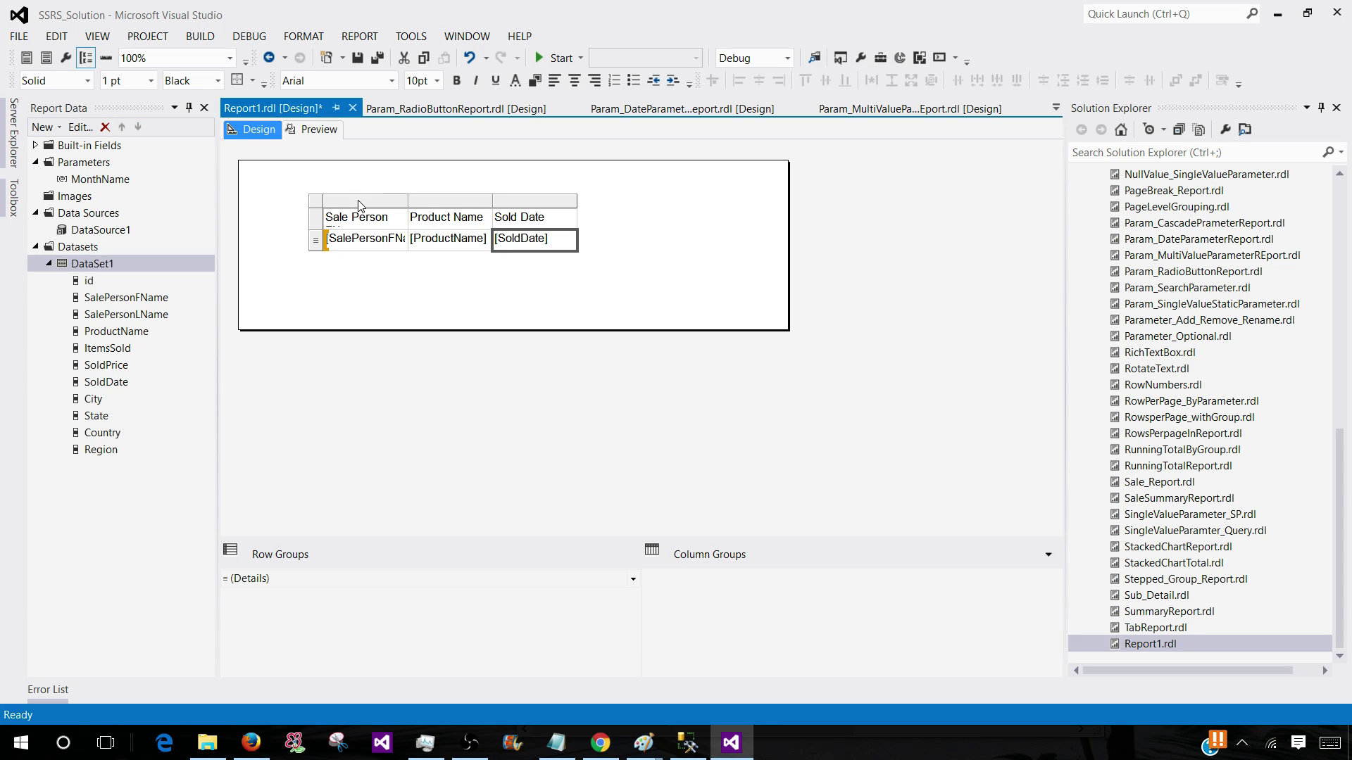
pyautogui.click(416, 200)
# Preview the report for June, confirming three sales, then return to Design
pyautogui.click(318, 129)
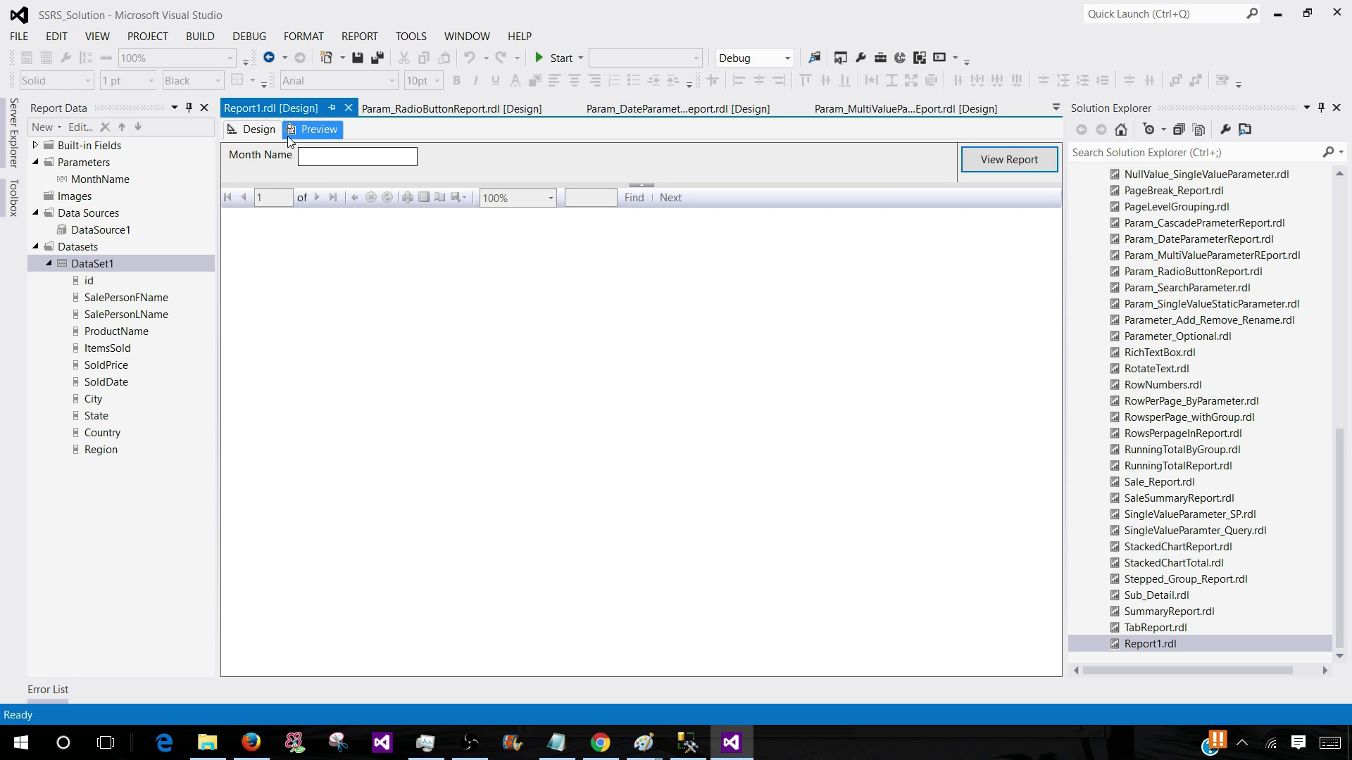
pyautogui.click(317, 157)
pyautogui.write('June')
pyautogui.press('Return')
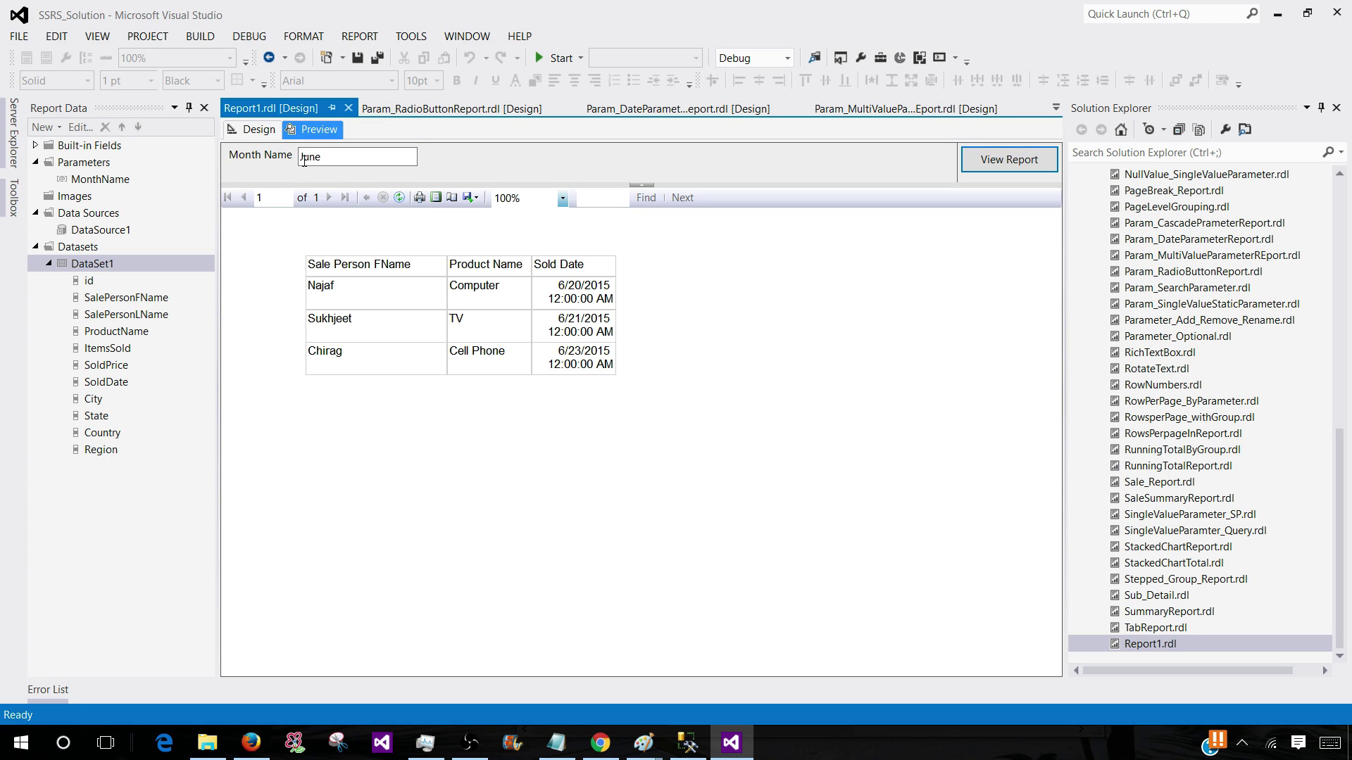
pyautogui.click(271, 131)
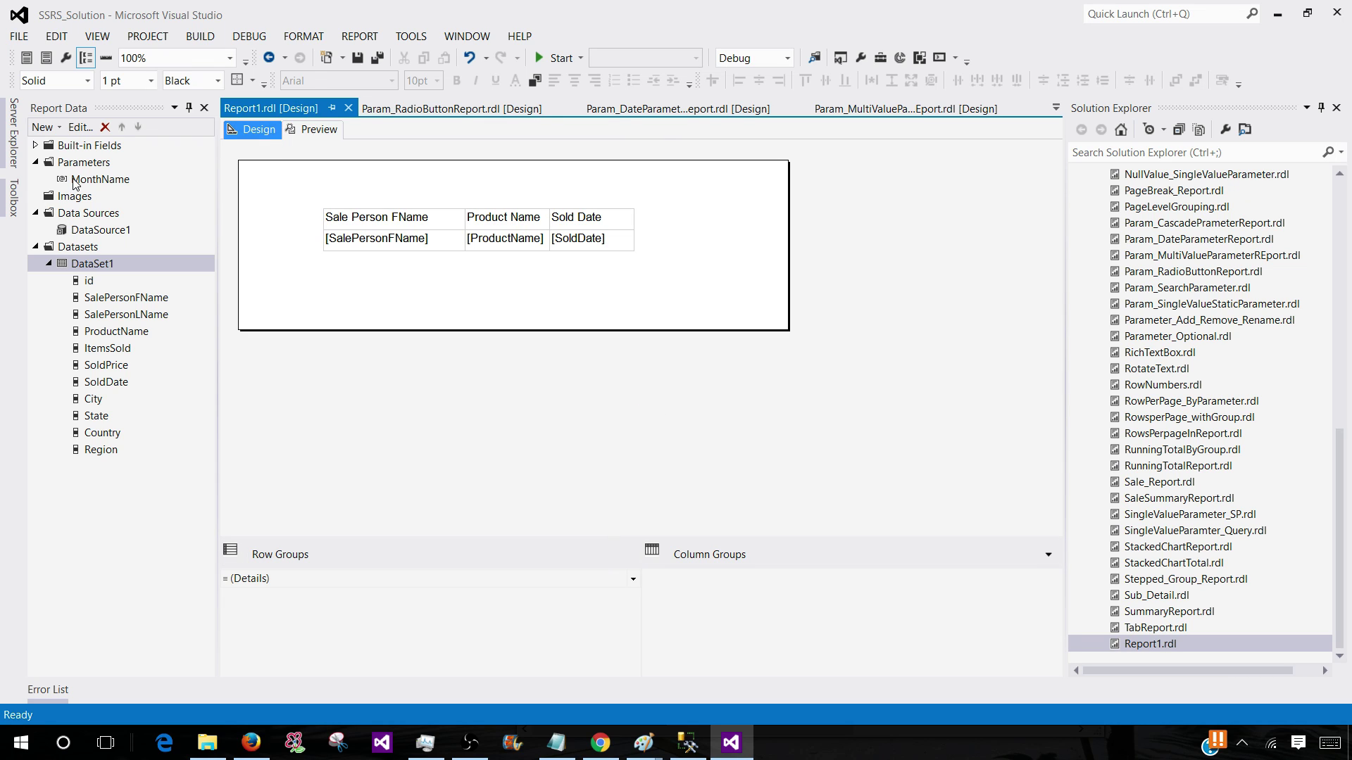
# Open the MonthName parameter's properties at the Available Values page
pyautogui.click(119, 182)
pyautogui.rightClick(118, 182)
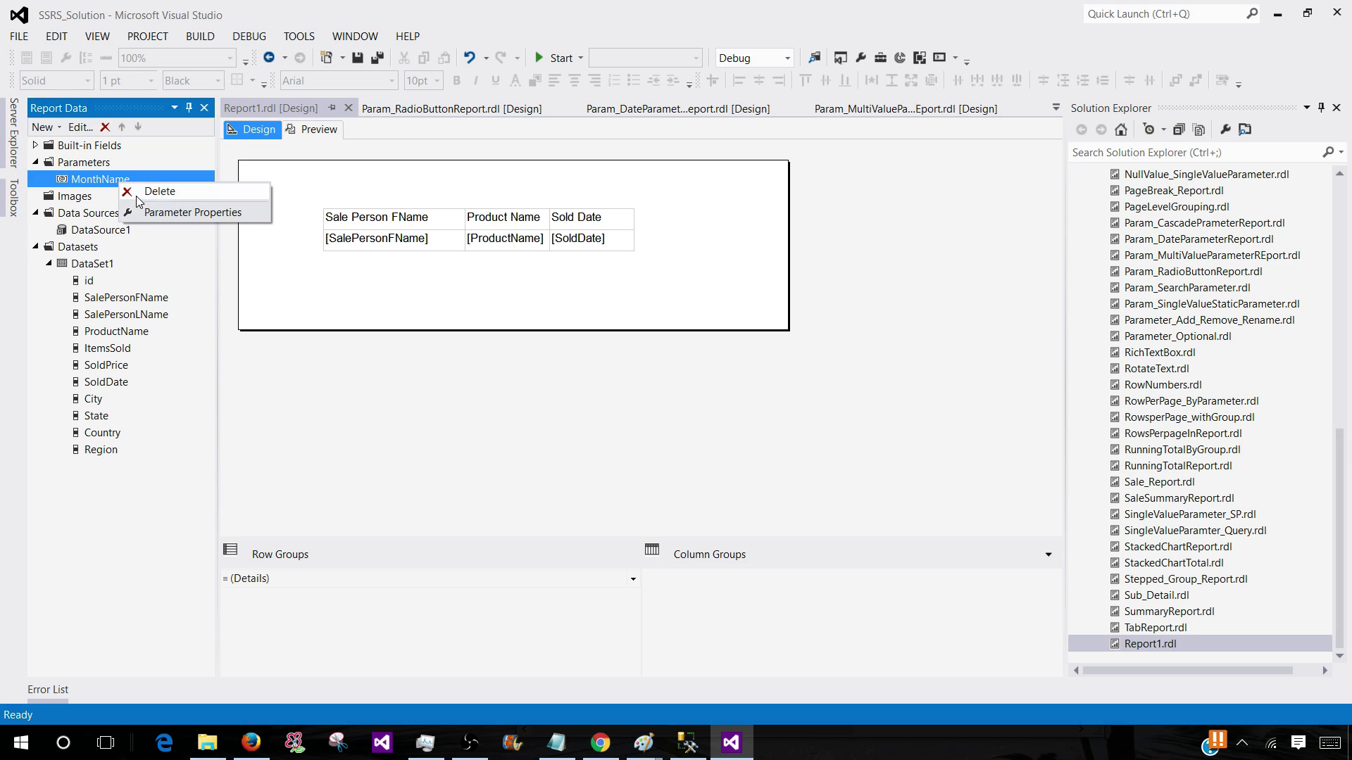
pyautogui.click(156, 217)
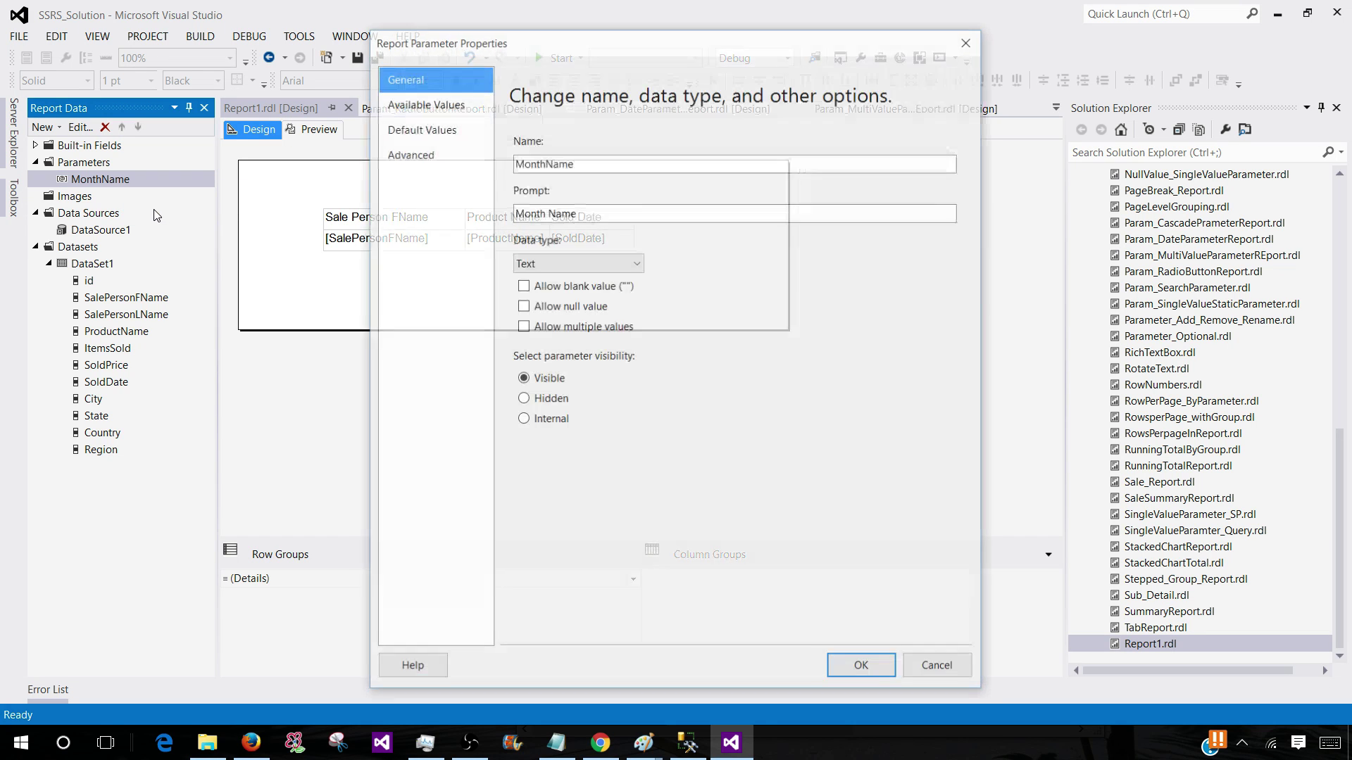
pyautogui.click(457, 109)
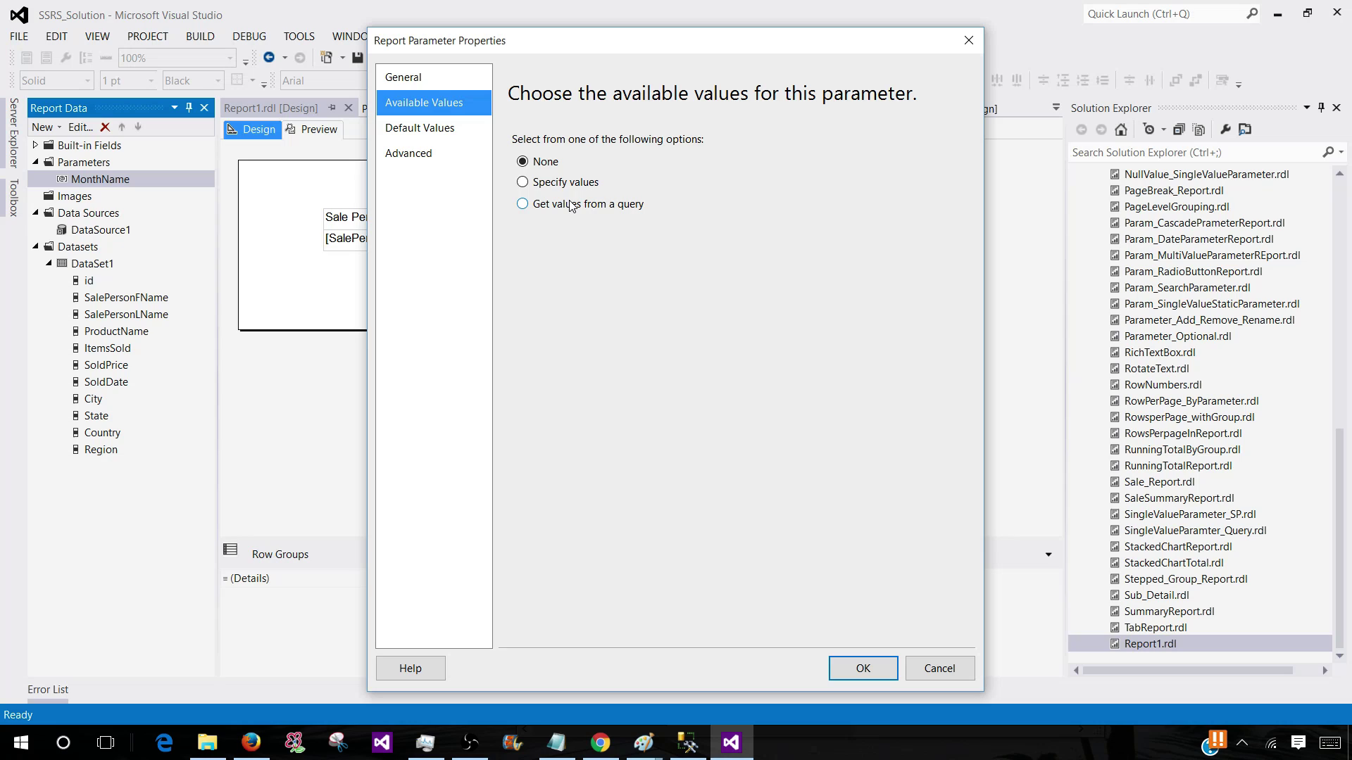
# Choose Specify values and add a January label row, correcting the typo
pyautogui.click(535, 183)
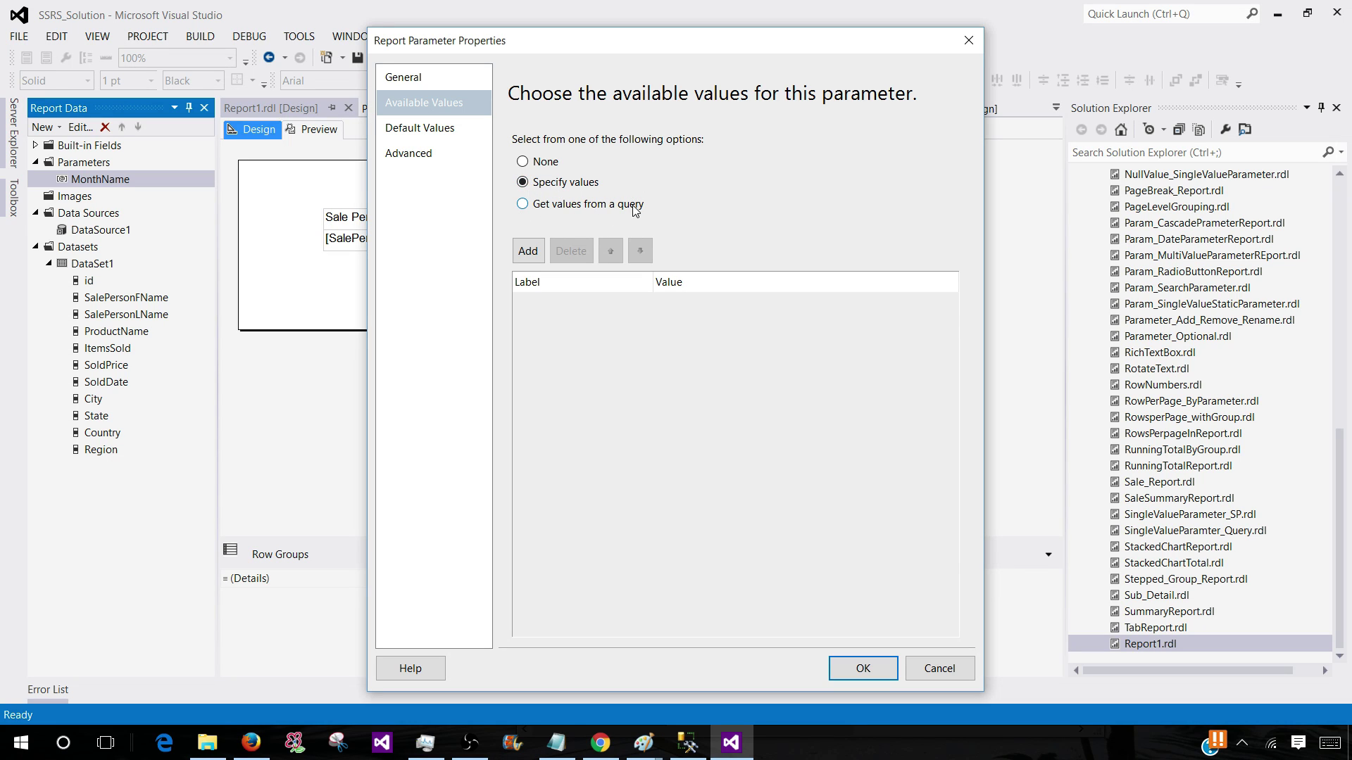
pyautogui.click(527, 251)
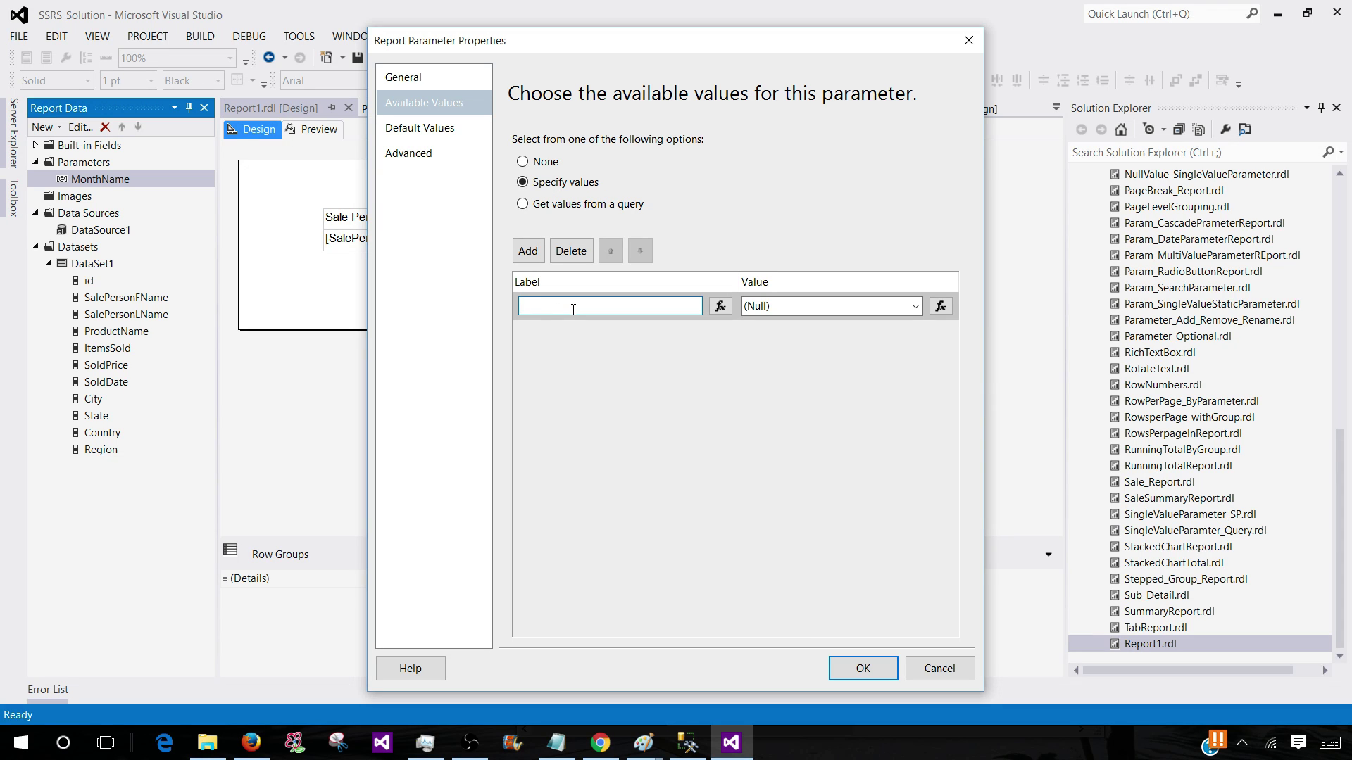
pyautogui.write('Janurage')
pyautogui.moveTo(583, 304); pyautogui.dragTo(548, 303)
pyautogui.write('y')
pyautogui.press('Tab')
# Copy the month names January and February from the SSMS month list
pyautogui.click(687, 743)
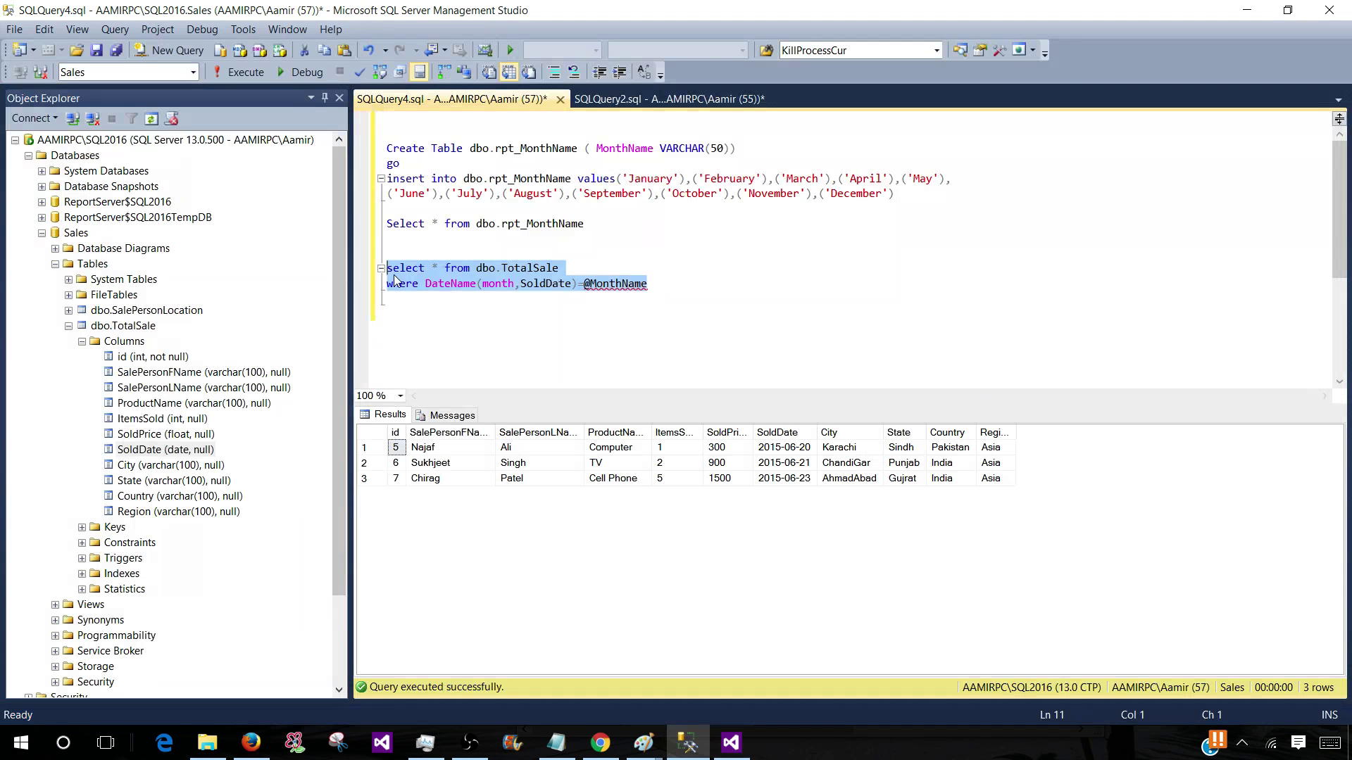
pyautogui.doubleClick(629, 178)
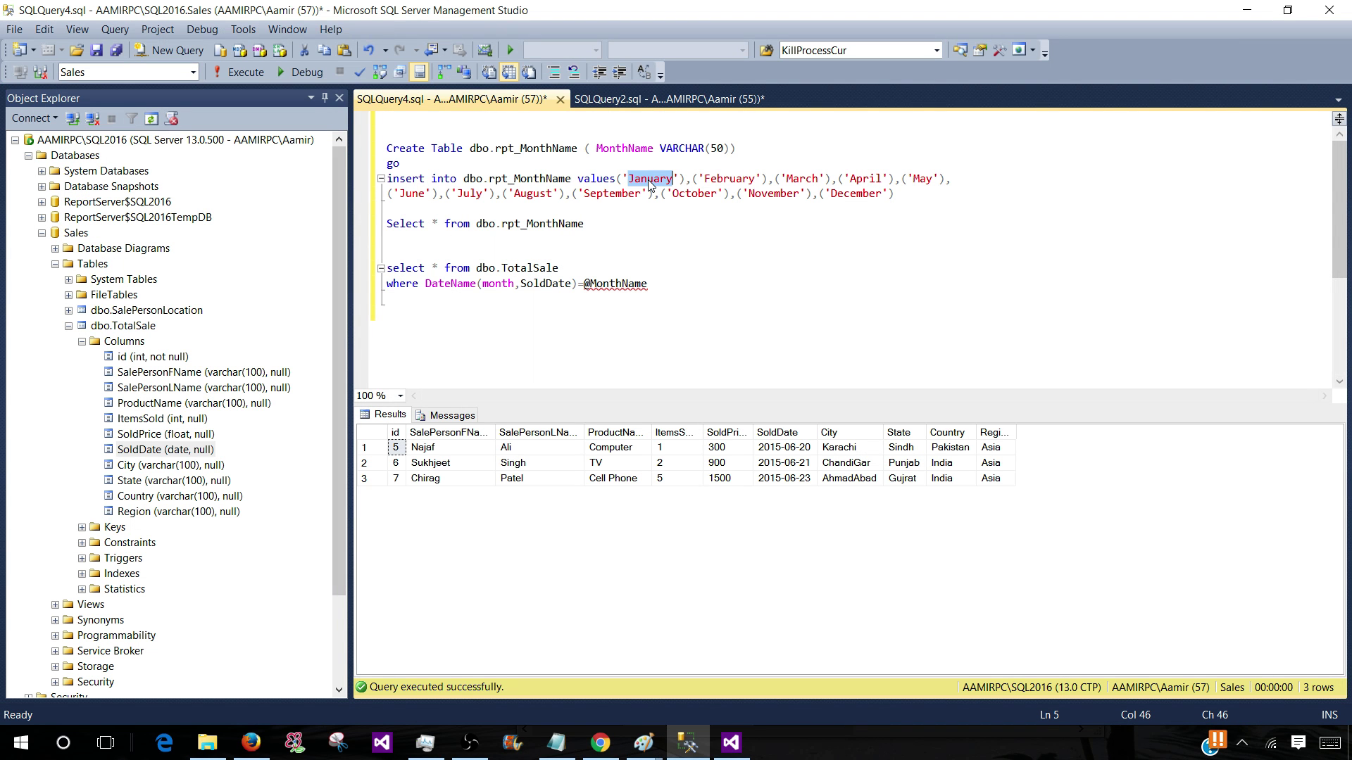
pyautogui.rightClick(651, 180)
pyautogui.click(668, 213)
pyautogui.click(731, 743)
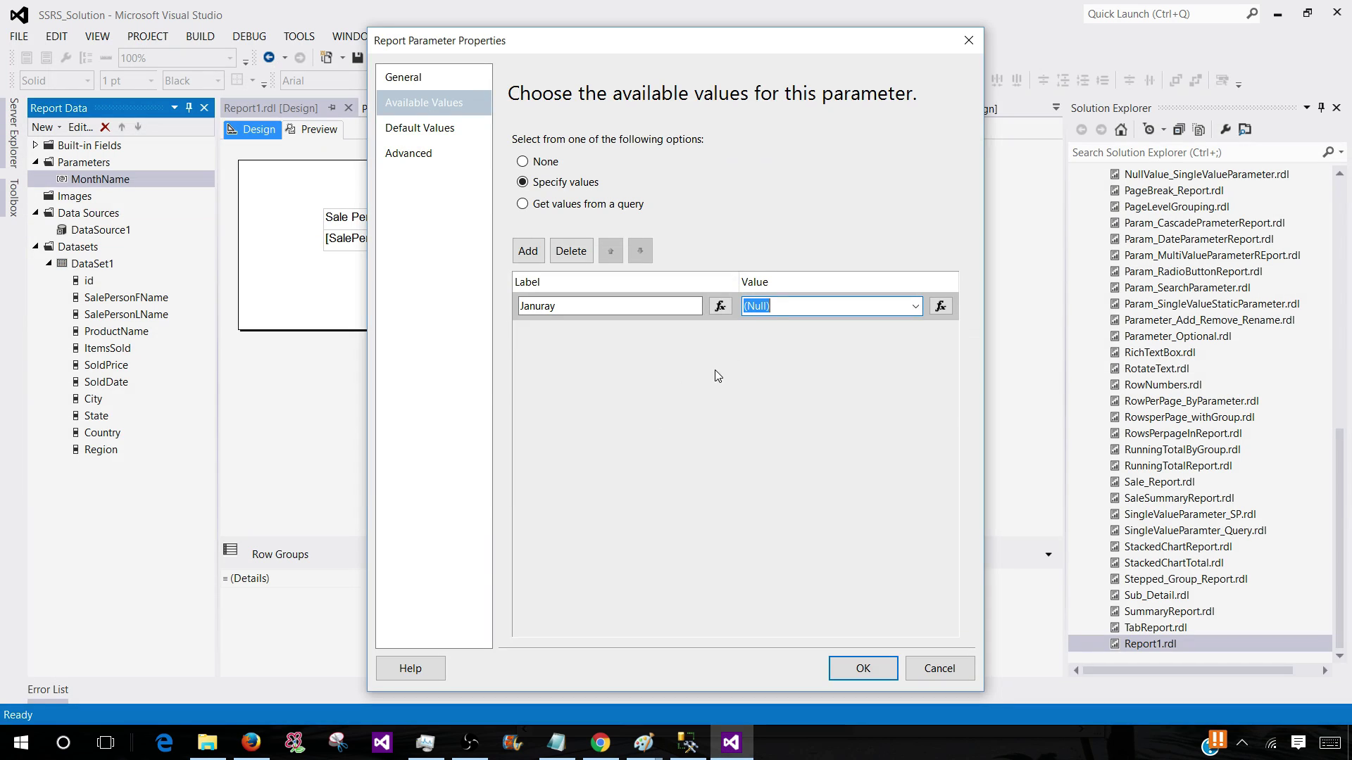
pyautogui.click(687, 742)
pyautogui.doubleClick(732, 179)
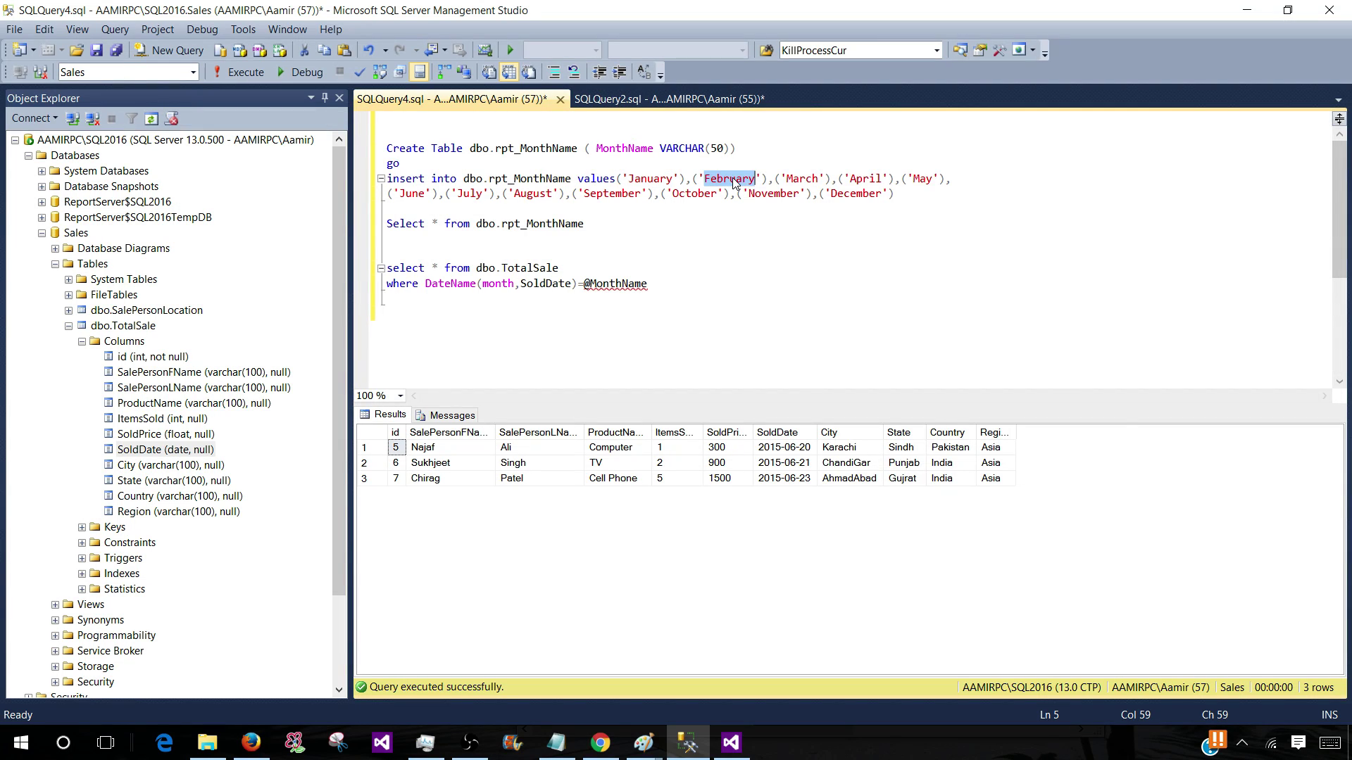
pyautogui.rightClick(735, 180)
pyautogui.click(766, 211)
pyautogui.click(730, 742)
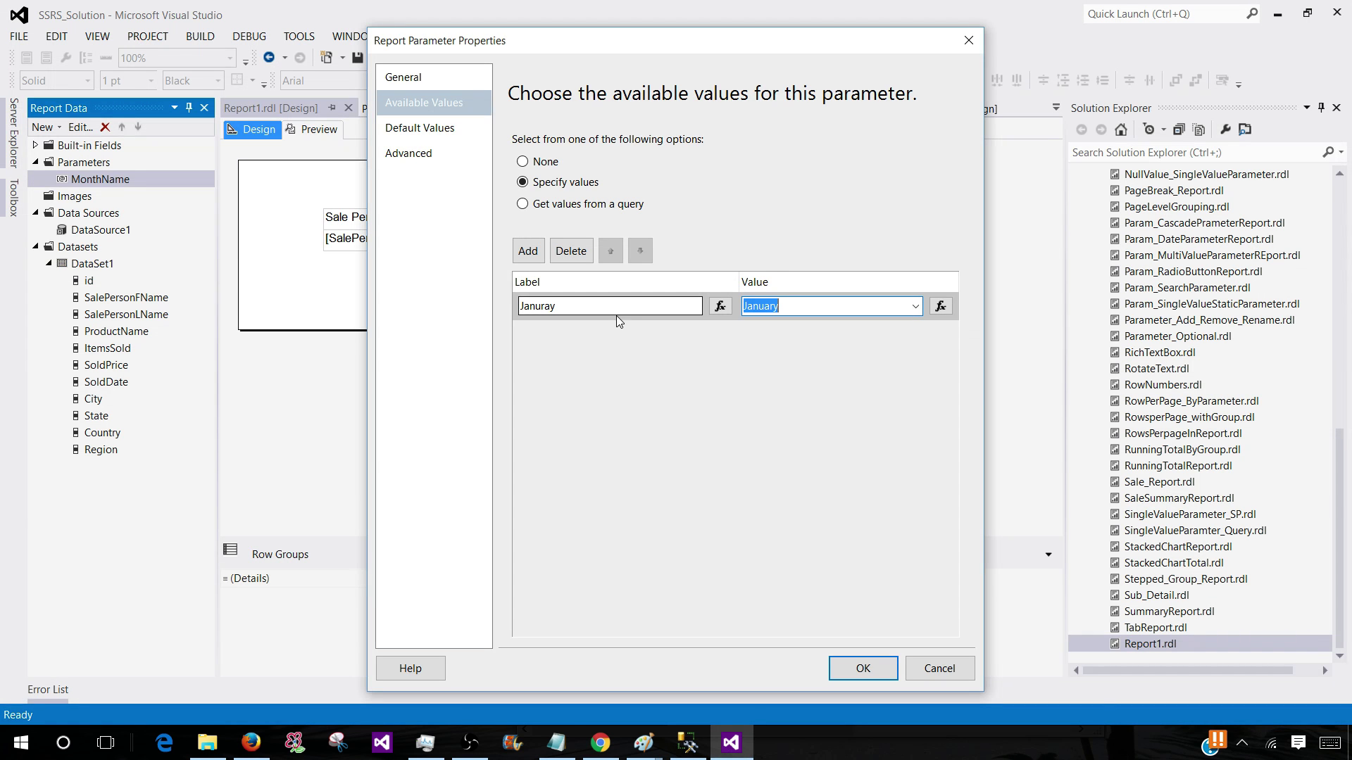
# Add February and March rows, each with matching label and value
pyautogui.click(528, 251)
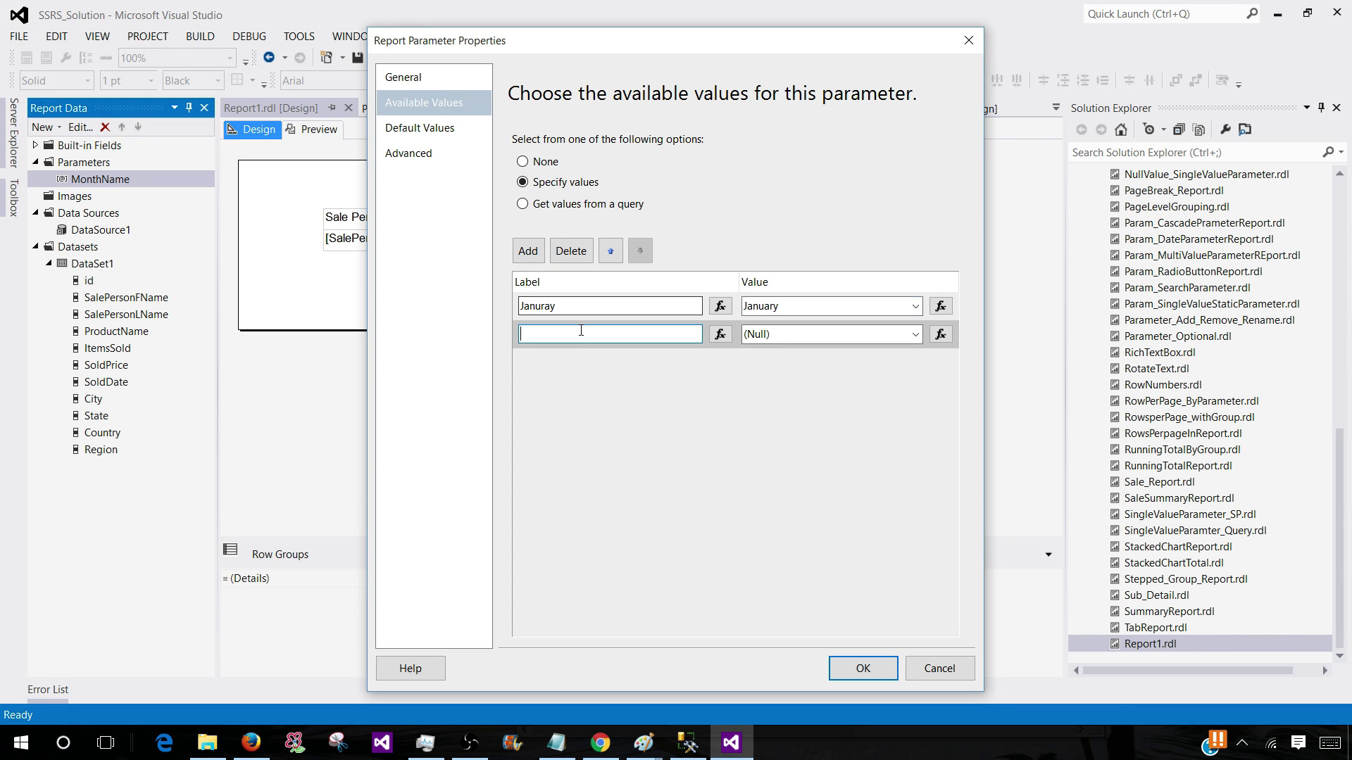
pyautogui.hotkey('ctrl', 'v')
pyautogui.press('Tab')
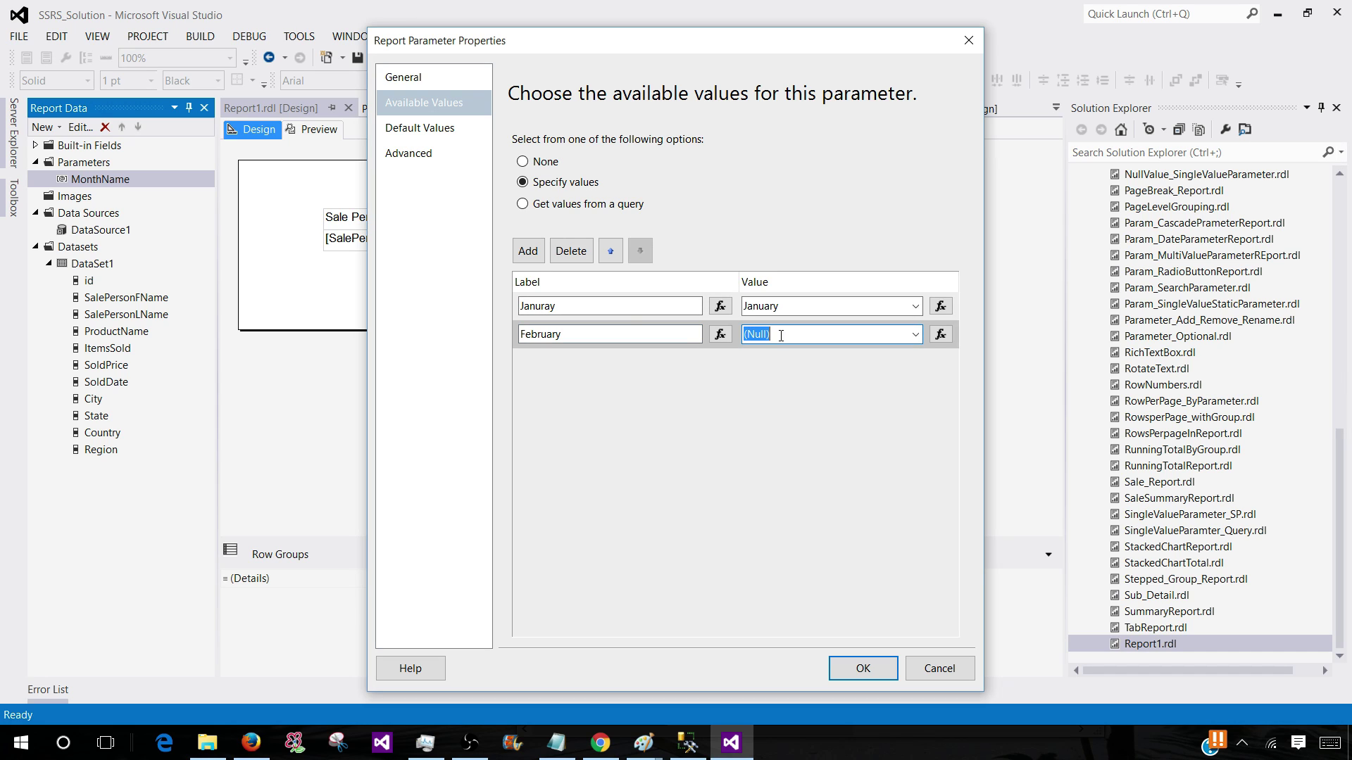
pyautogui.hotkey('ctrl', 'v')
pyautogui.click(535, 254)
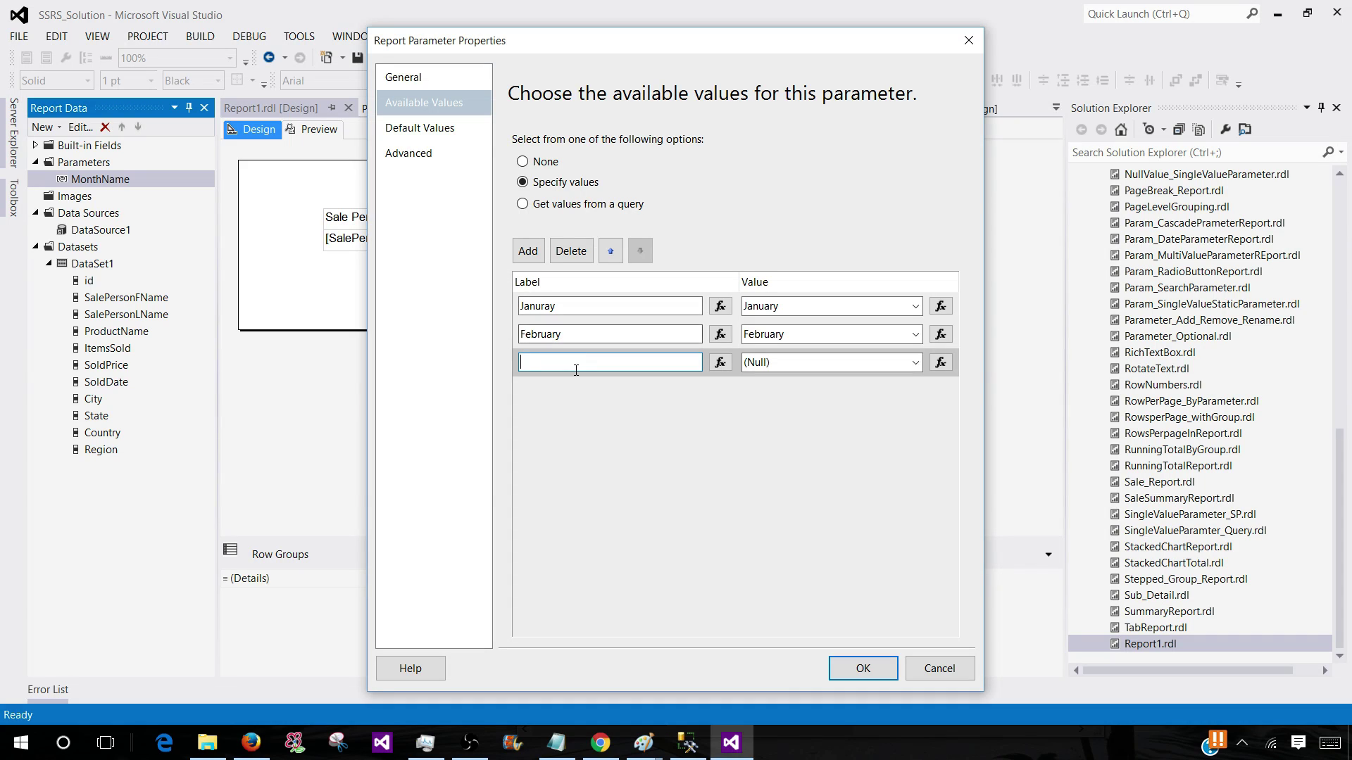
pyautogui.write('March')
pyautogui.doubleClick(576, 370)
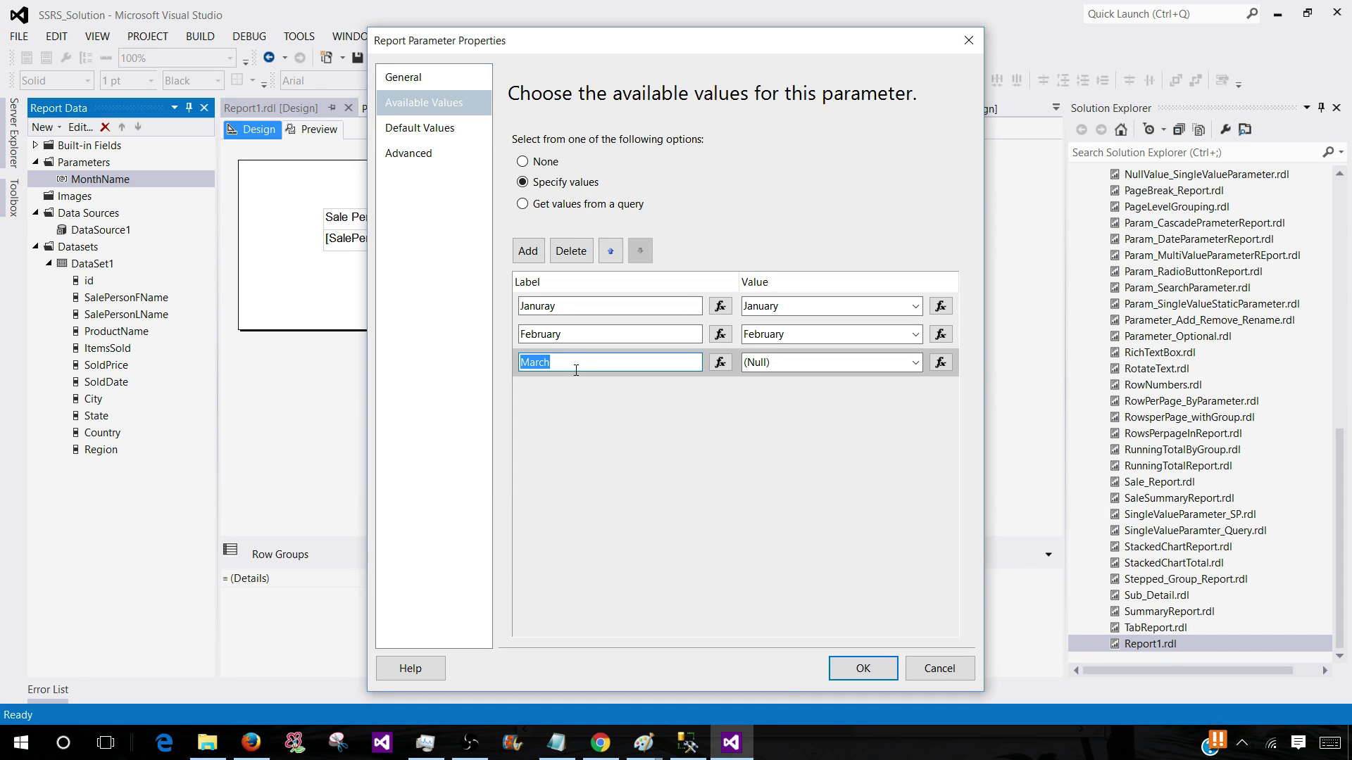
pyautogui.click(778, 365)
pyautogui.hotkey('ctrl', 'v')
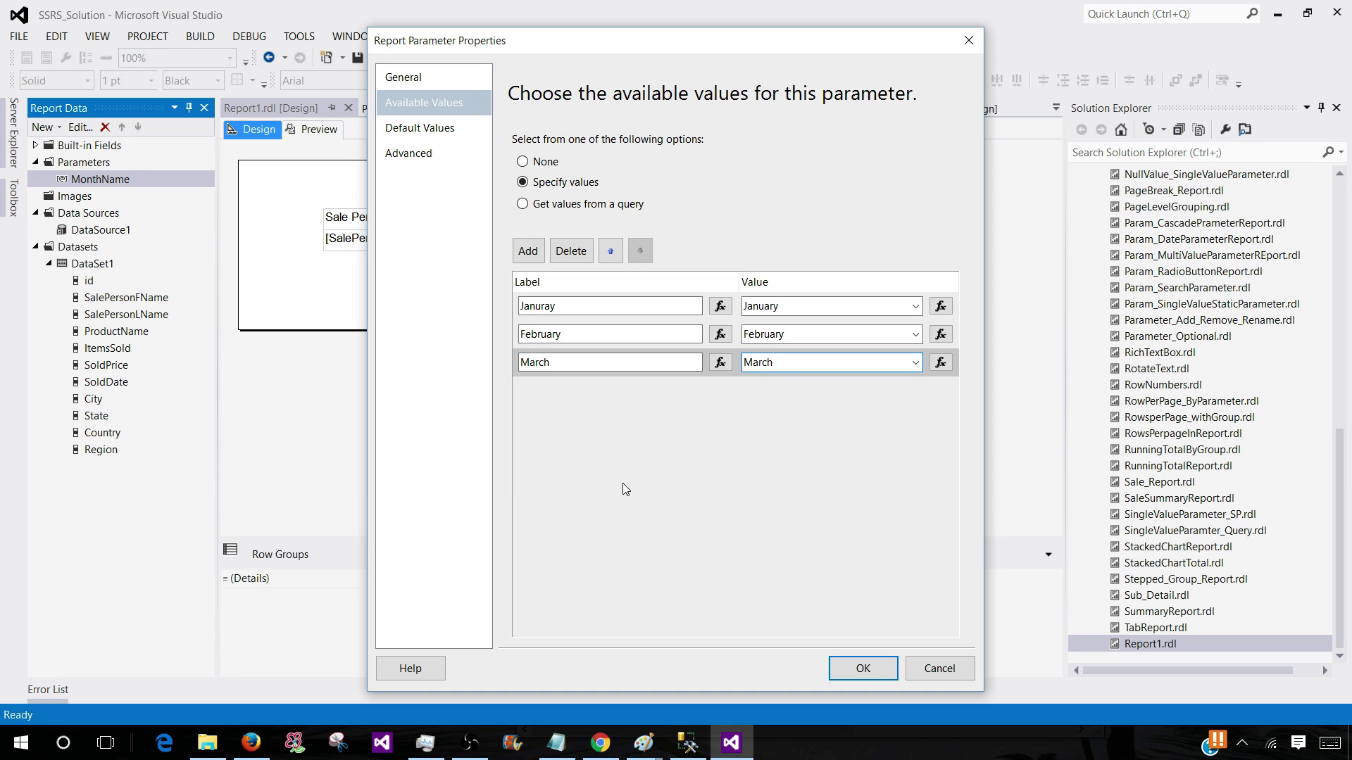
# Add an April row and confirm the January–April value list
pyautogui.click(528, 251)
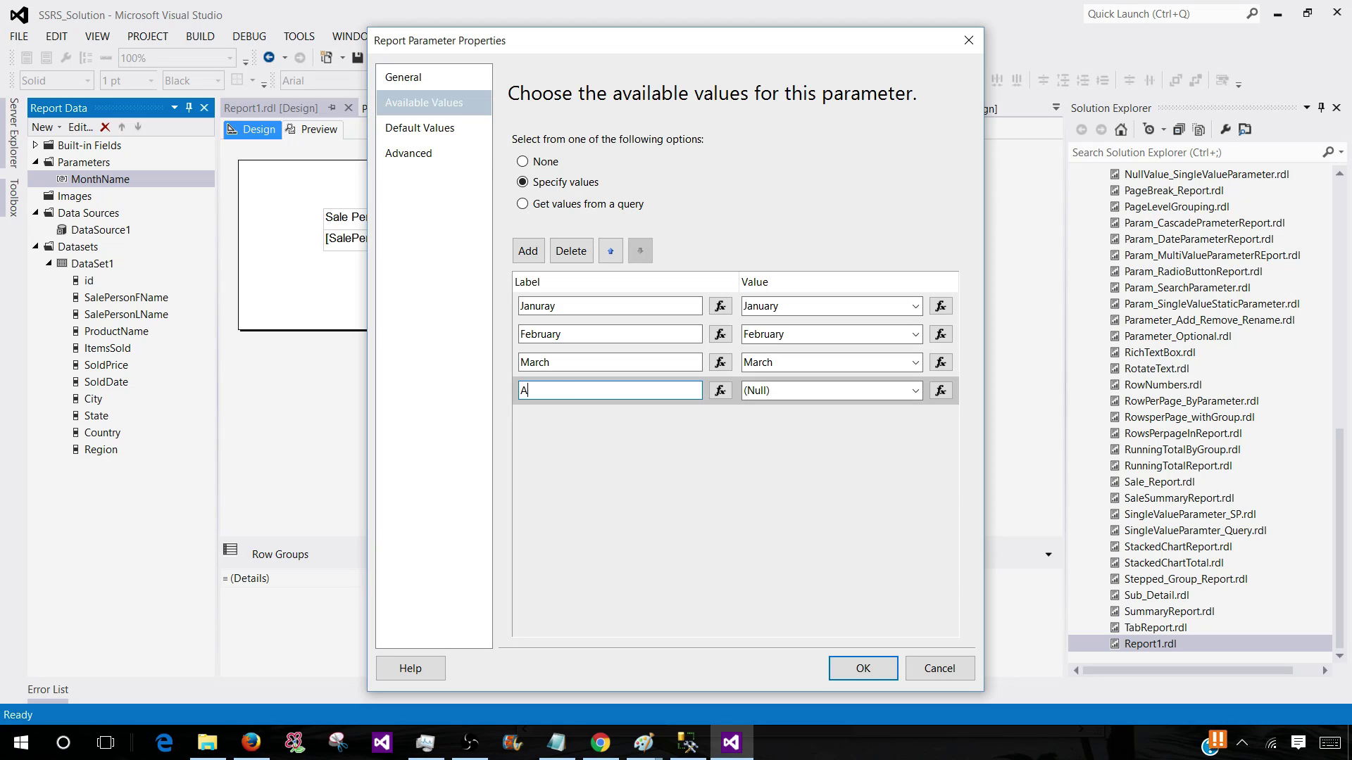
pyautogui.click(767, 398)
pyautogui.hotkey('ctrl', 'v')
pyautogui.write('l')
pyautogui.press('Return')
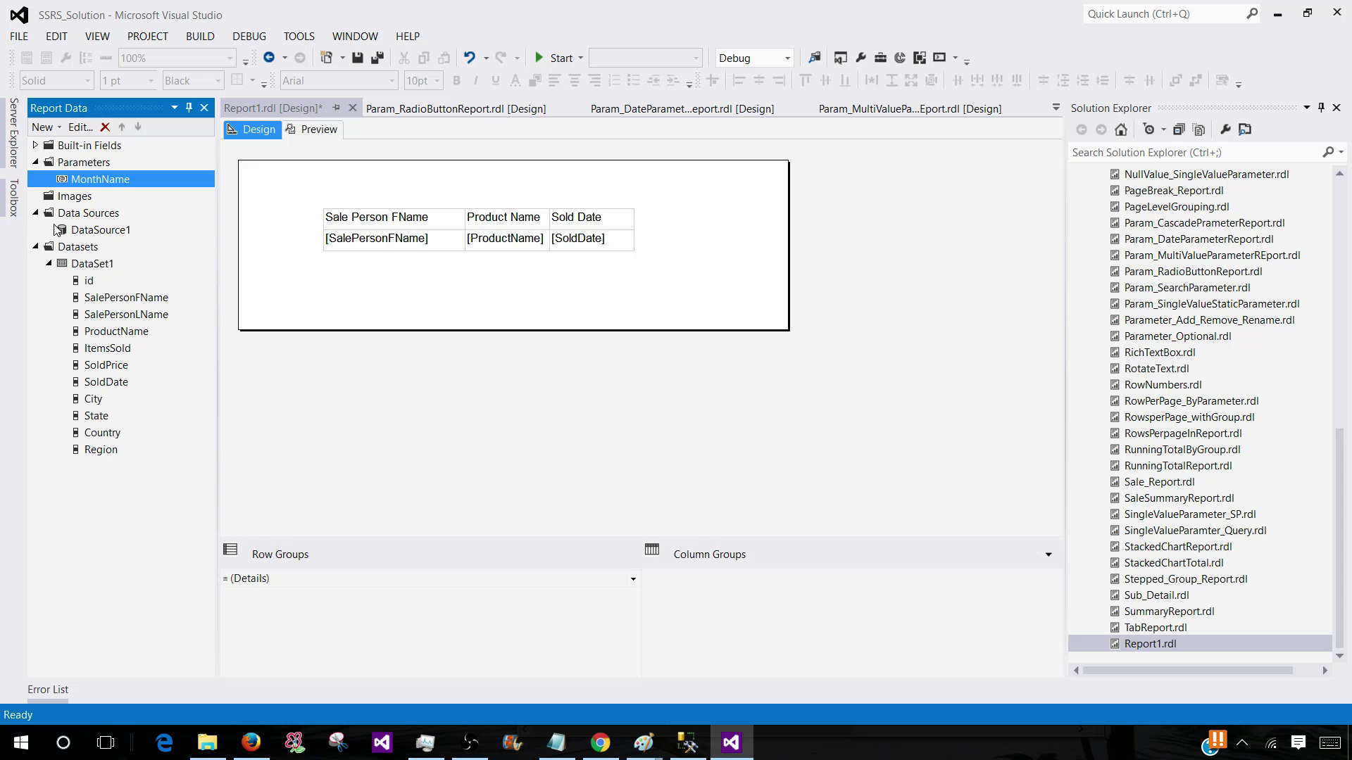
# Preview the report with April chosen, showing three April 2015 sales, then return to Design
pyautogui.click(323, 133)
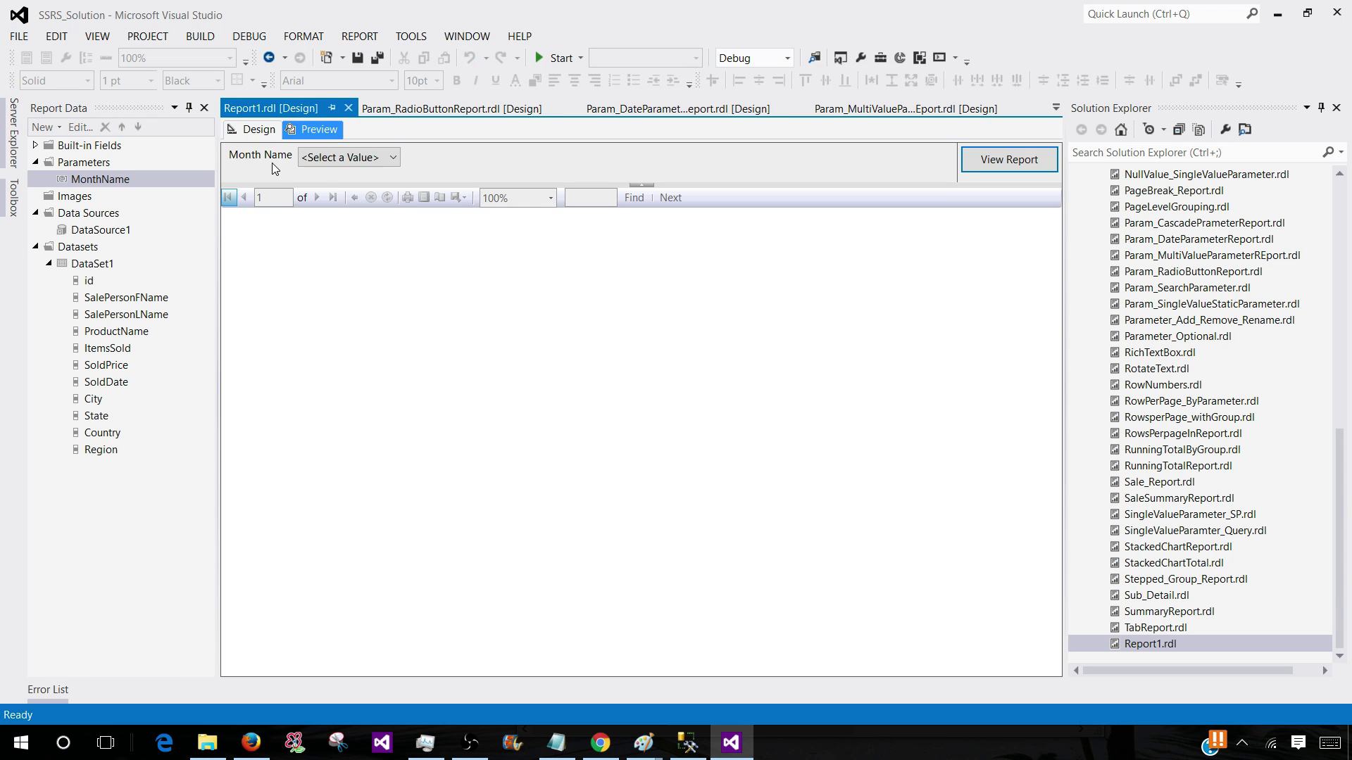
pyautogui.click(335, 159)
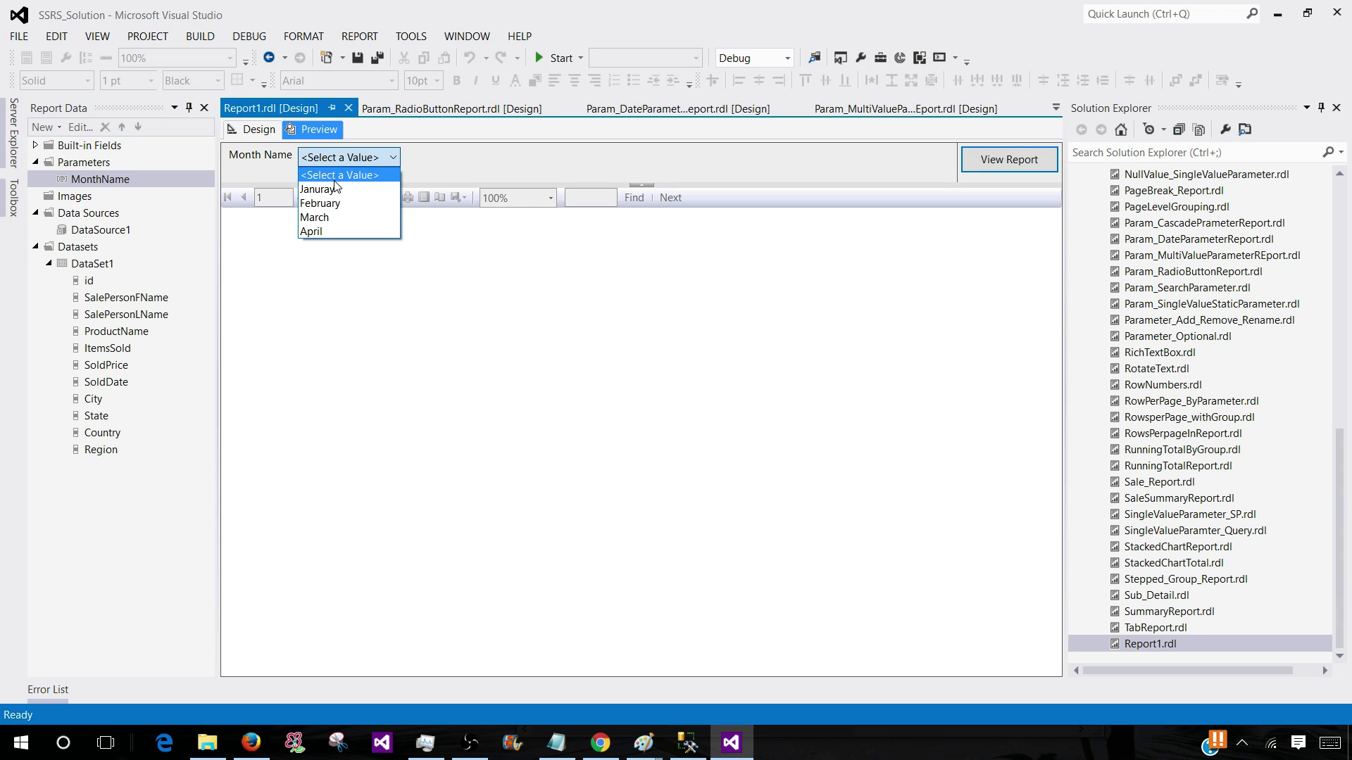
pyautogui.click(331, 233)
pyautogui.click(977, 158)
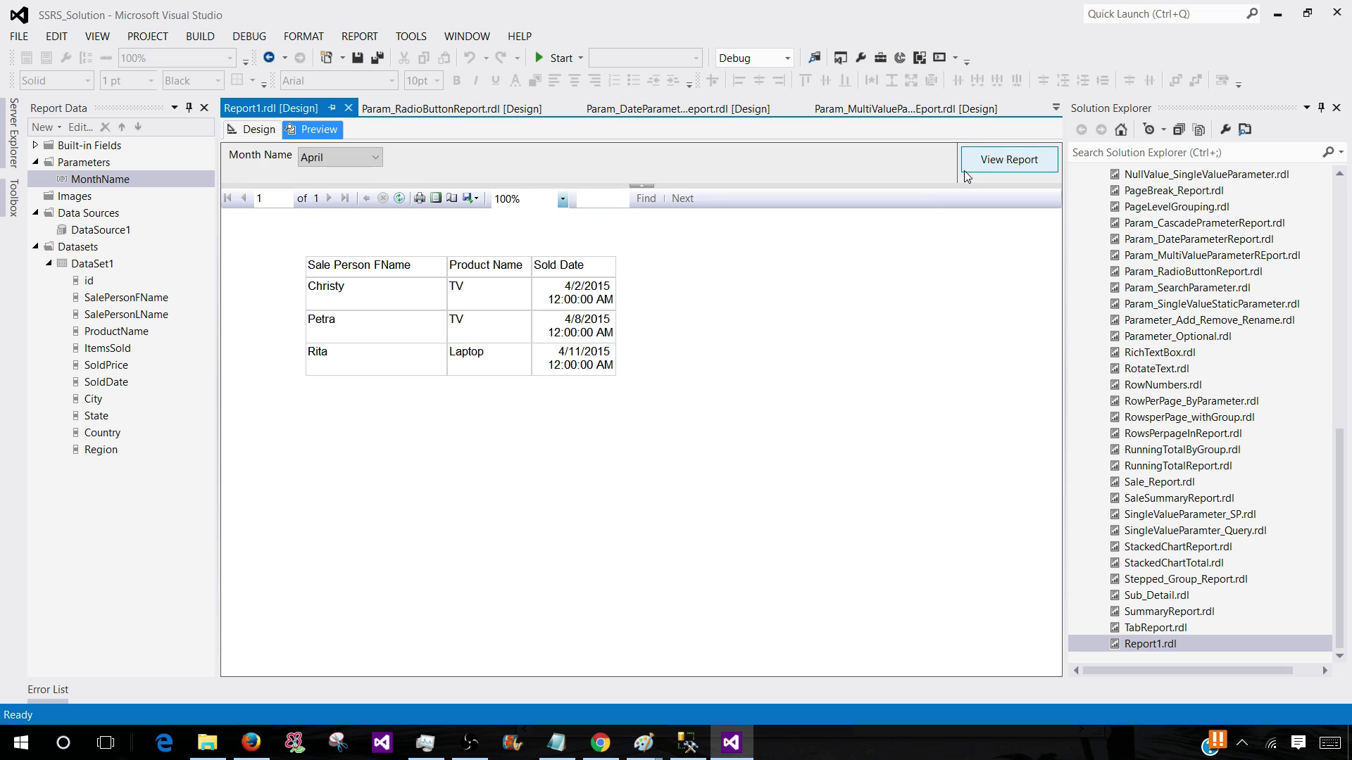
pyautogui.click(320, 158)
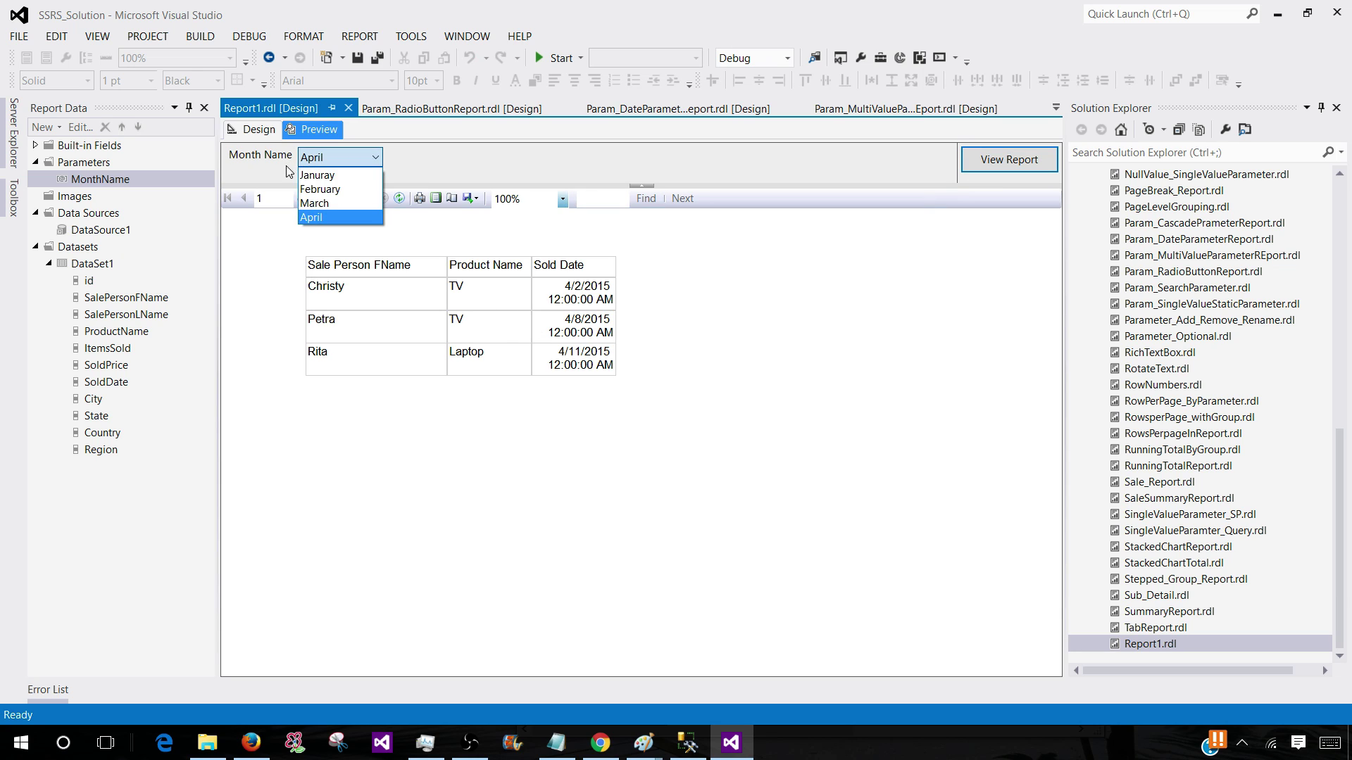
pyautogui.click(146, 173)
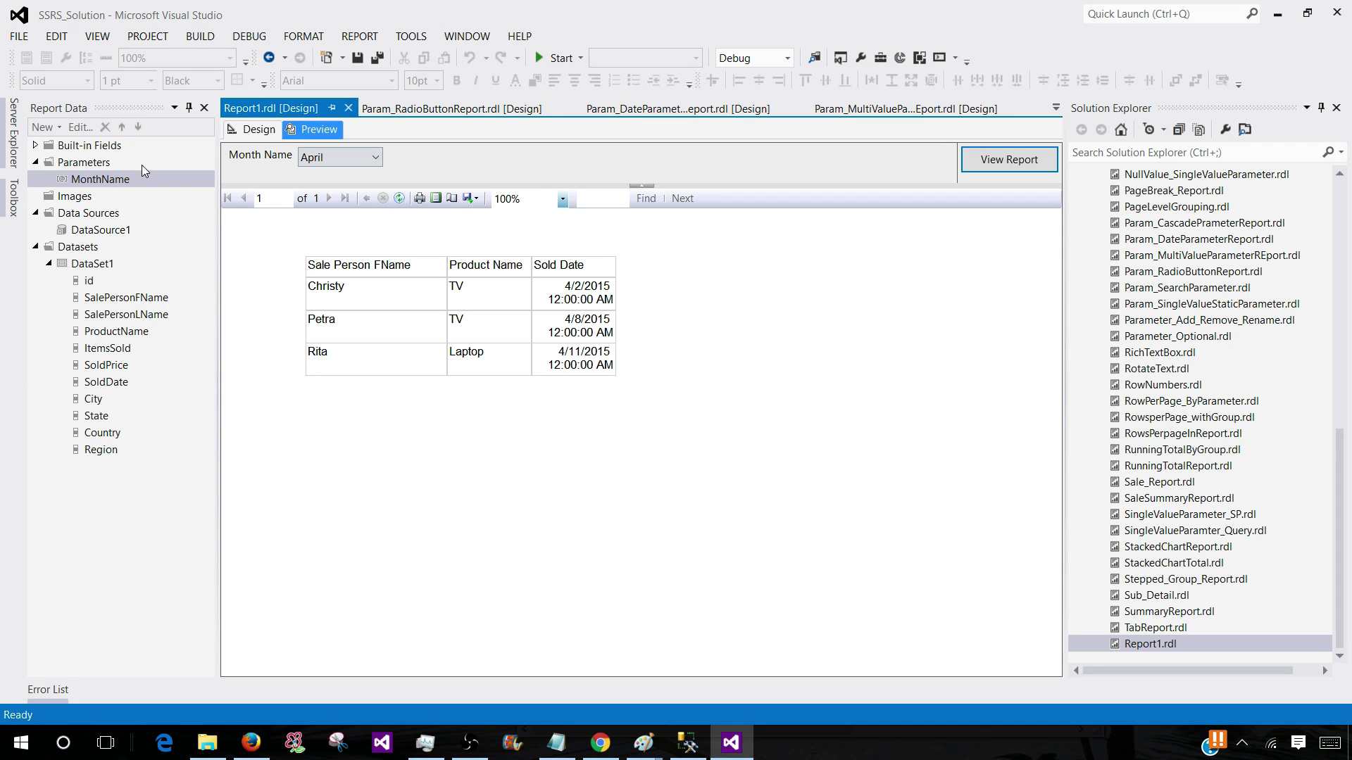
pyautogui.doubleClick(135, 182)
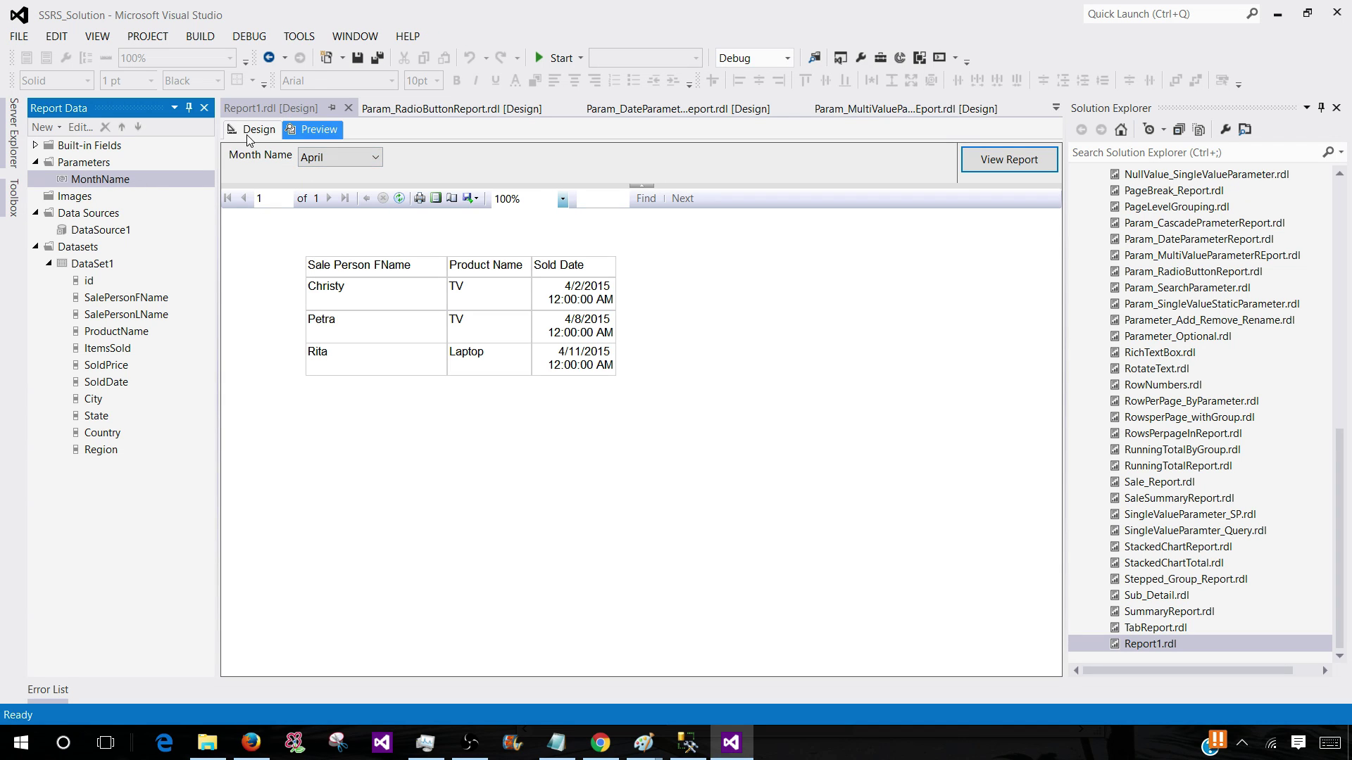
# Switch MonthName's available values from the fixed list to Get values from a query
pyautogui.rightClick(124, 185)
pyautogui.click(147, 213)
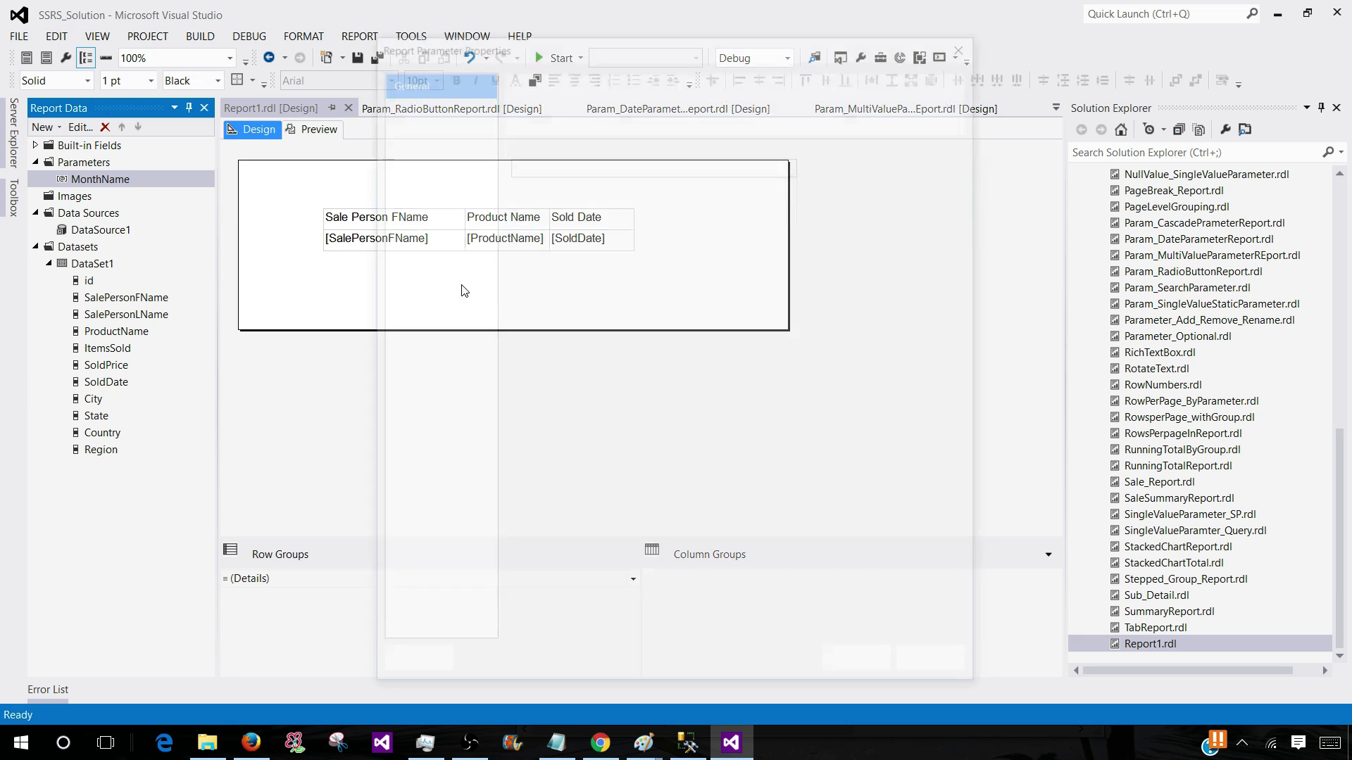
pyautogui.click(438, 104)
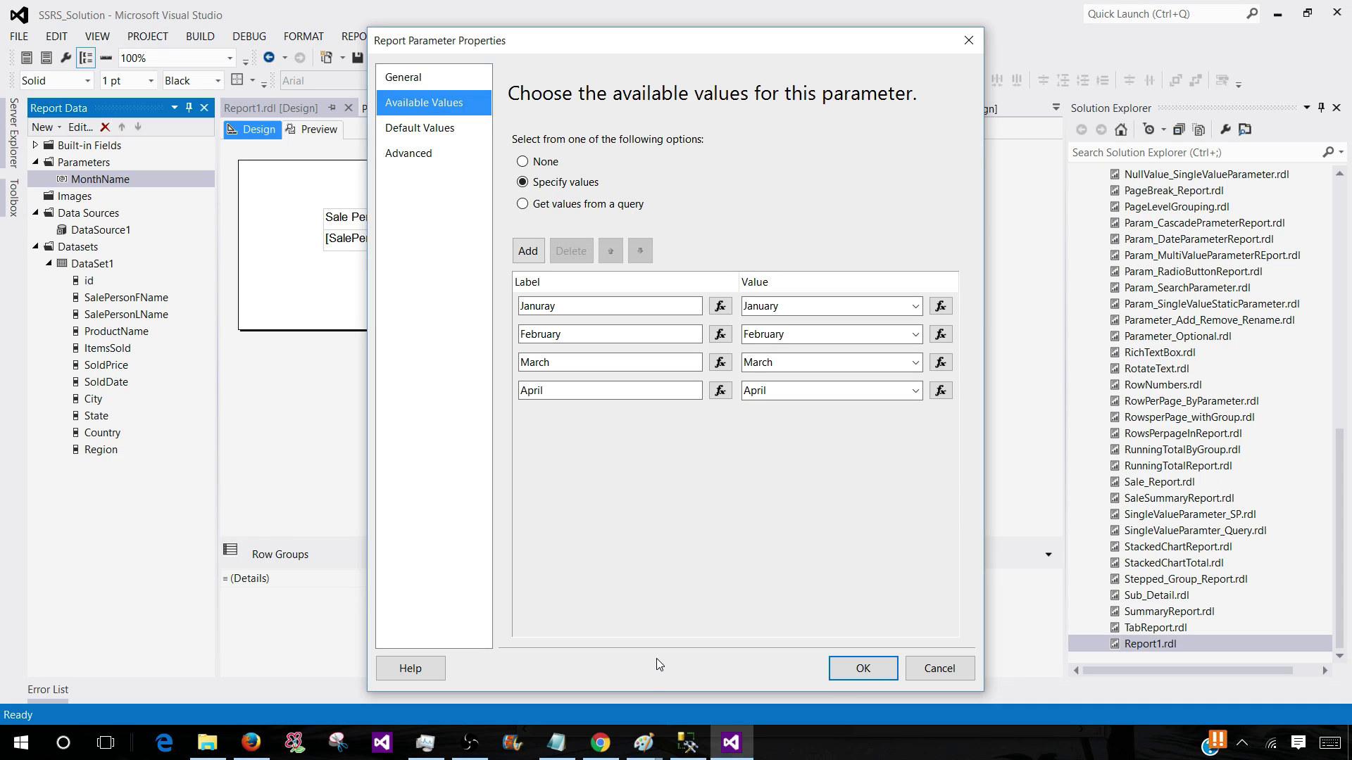
pyautogui.click(832, 677)
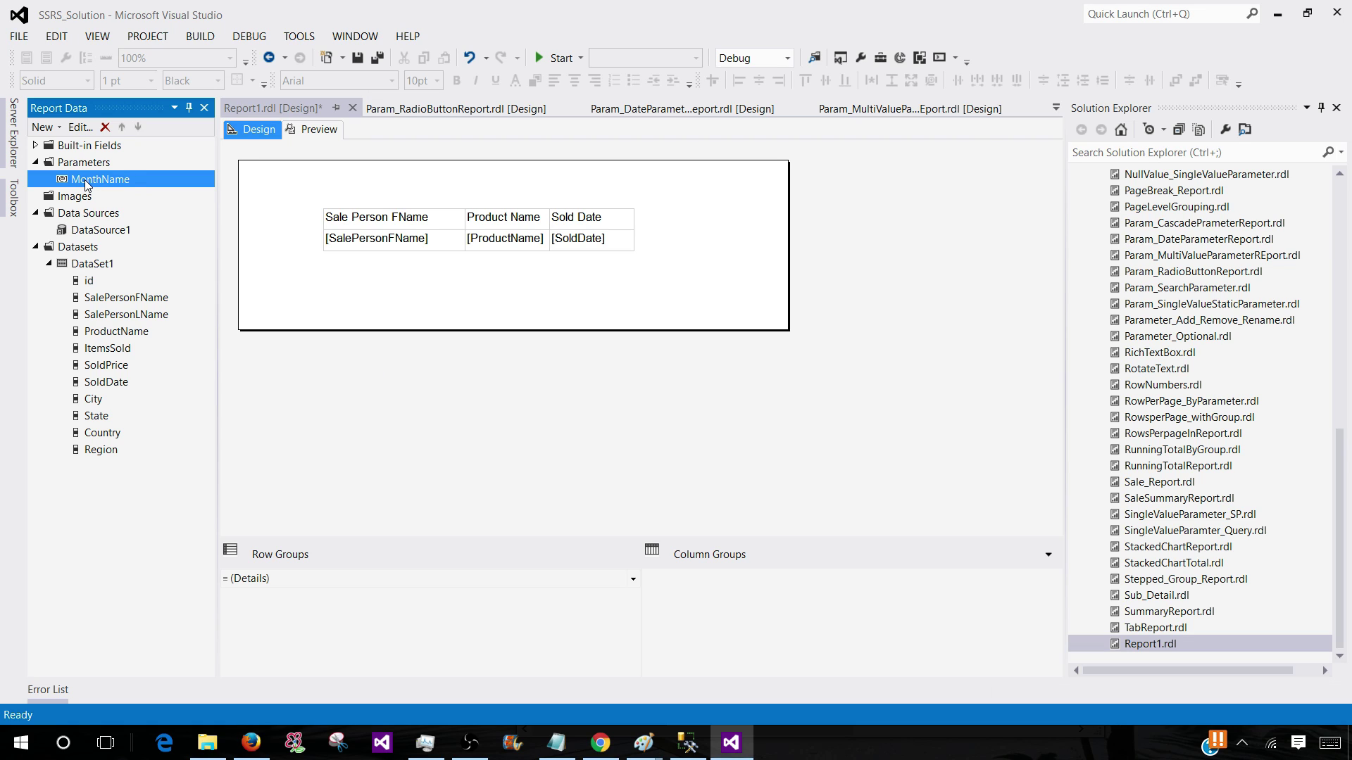
pyautogui.rightClick(128, 178)
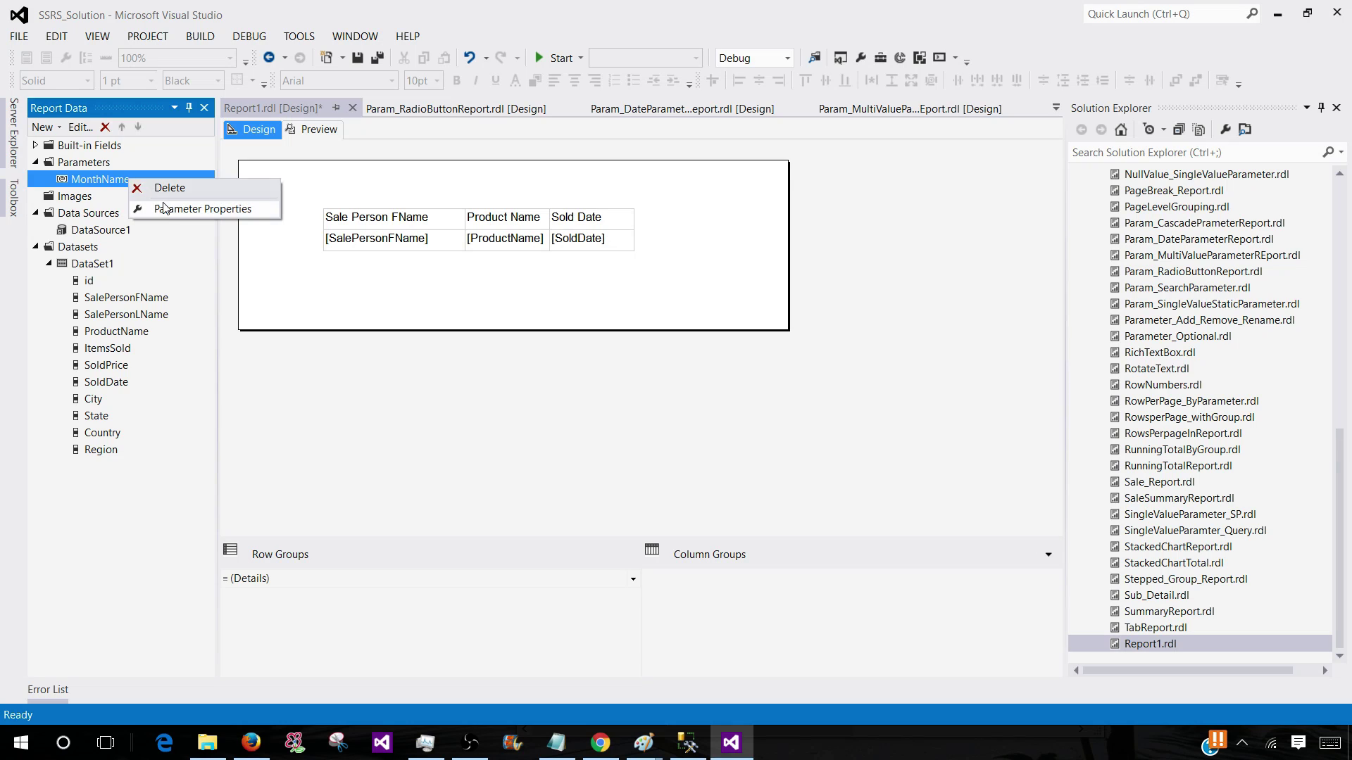
pyautogui.click(166, 207)
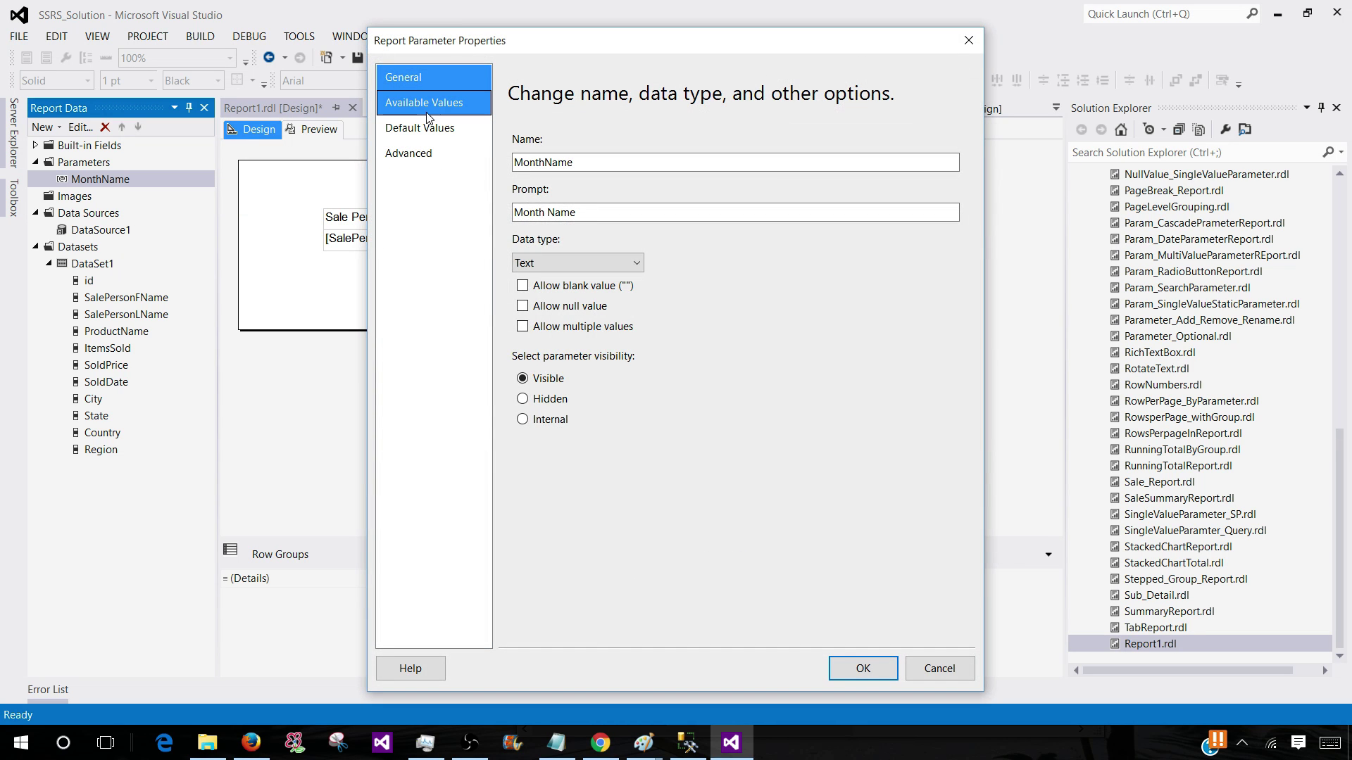
pyautogui.click(432, 105)
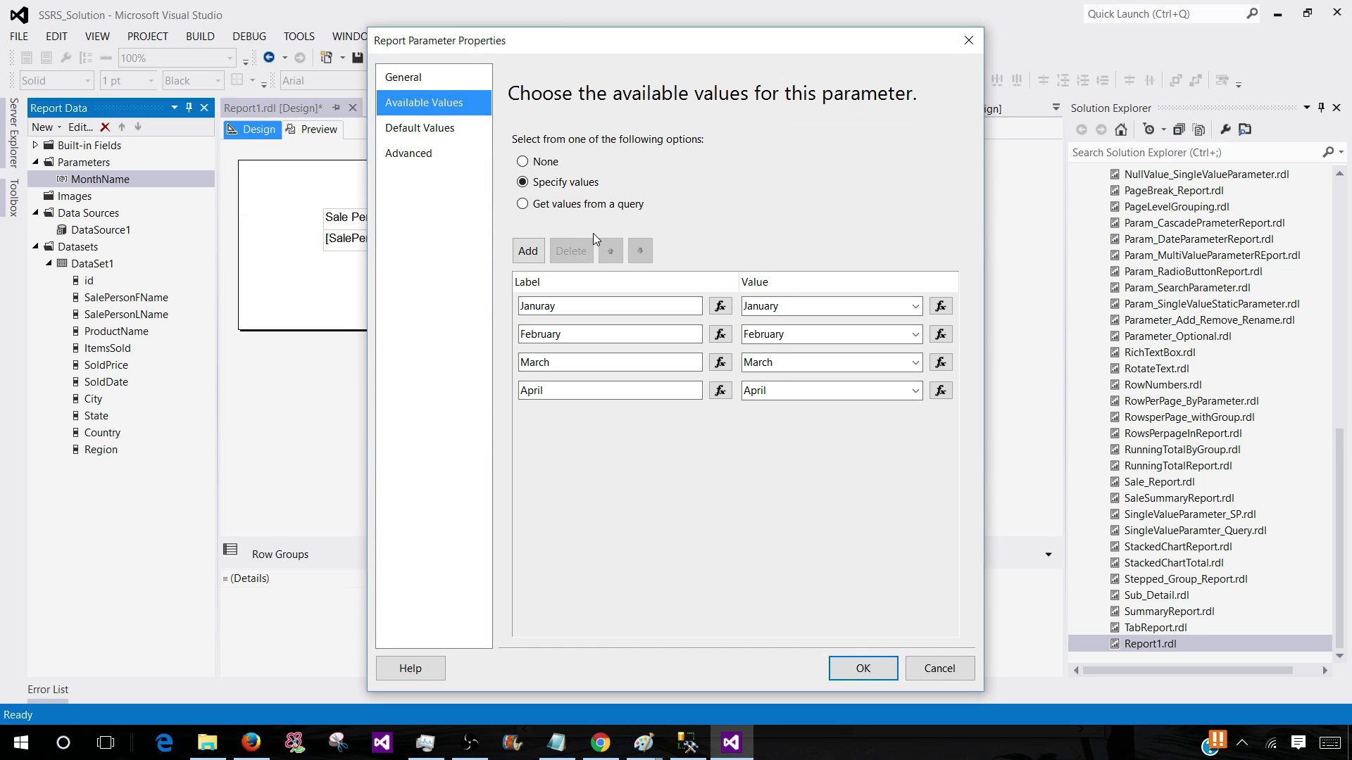
pyautogui.click(528, 206)
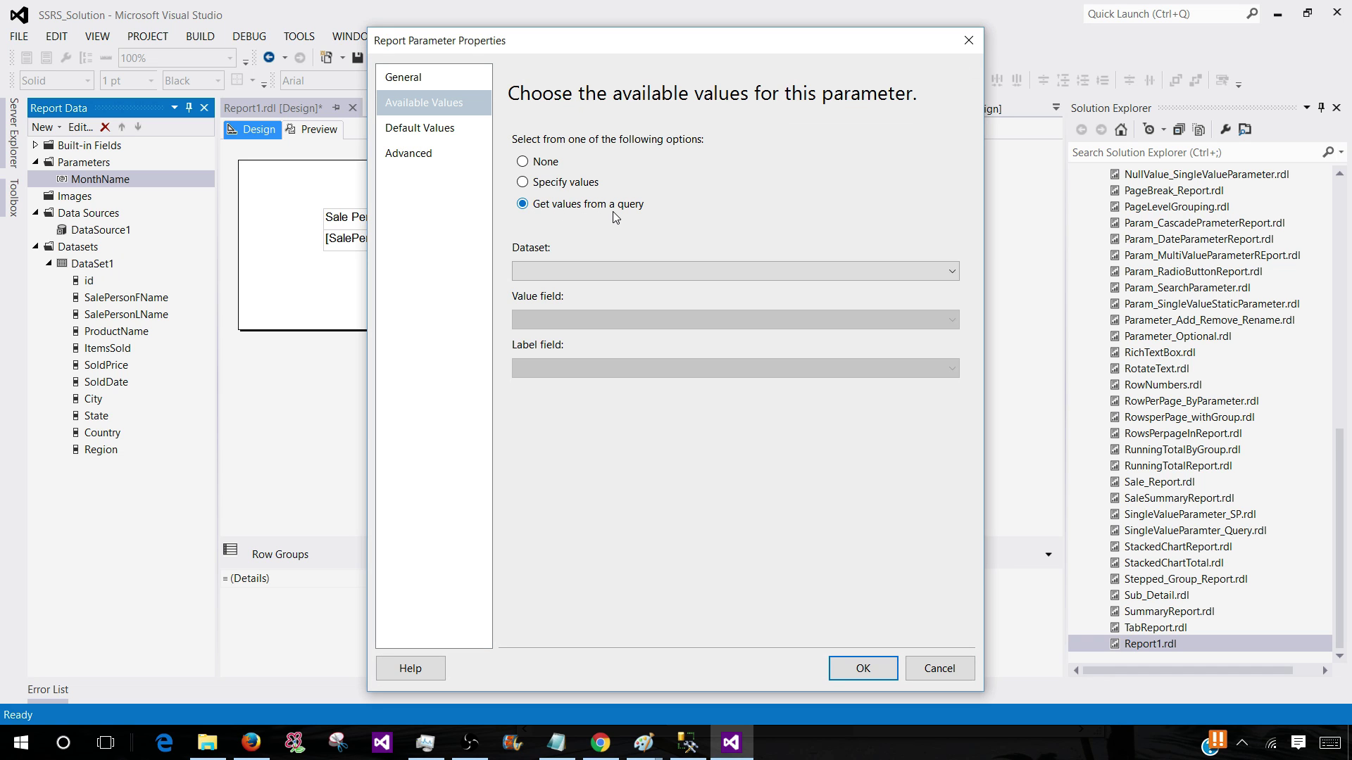
# Run Select * from dbo.rpt_MonthName and select its 12-row MonthName result column
pyautogui.hotkey('alt', 'Tab')
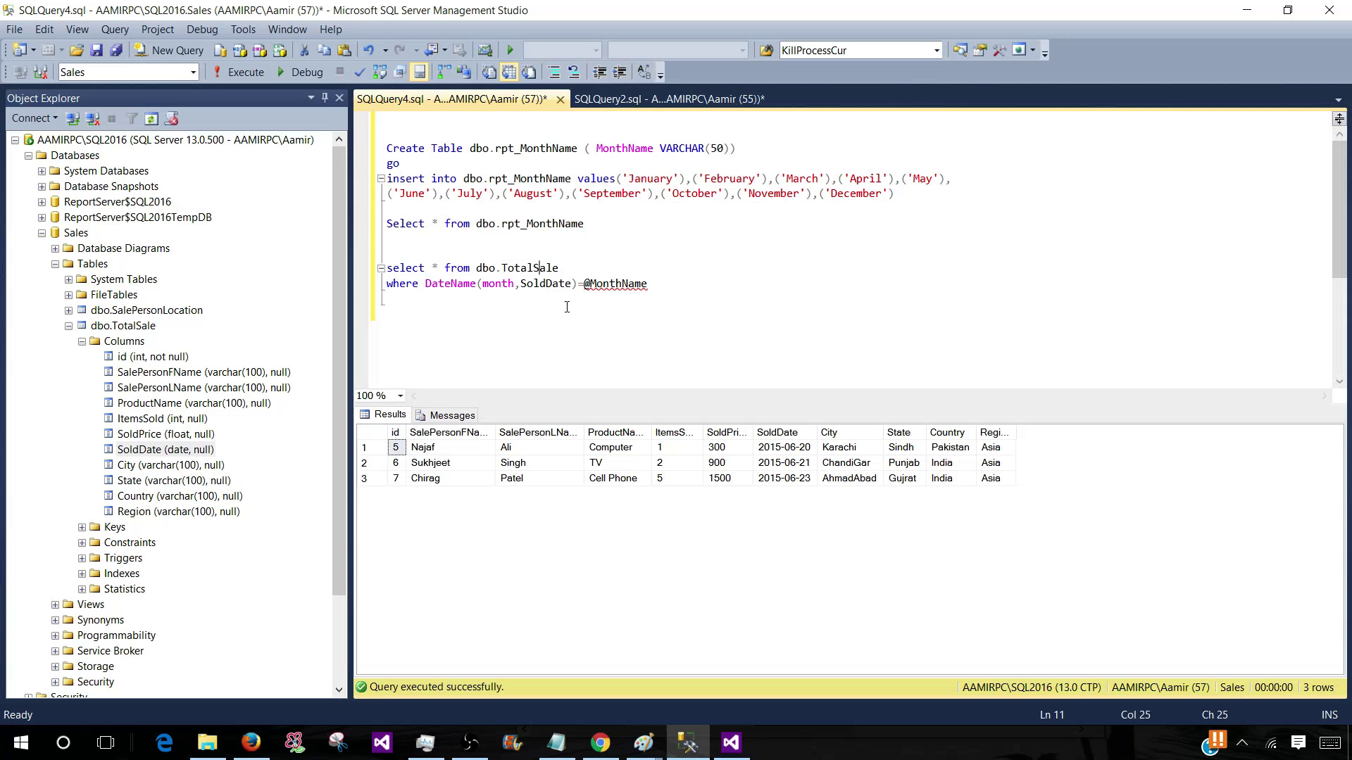
pyautogui.click(496, 149)
pyautogui.moveTo(584, 224); pyautogui.dragTo(386, 223)
pyautogui.click(234, 78)
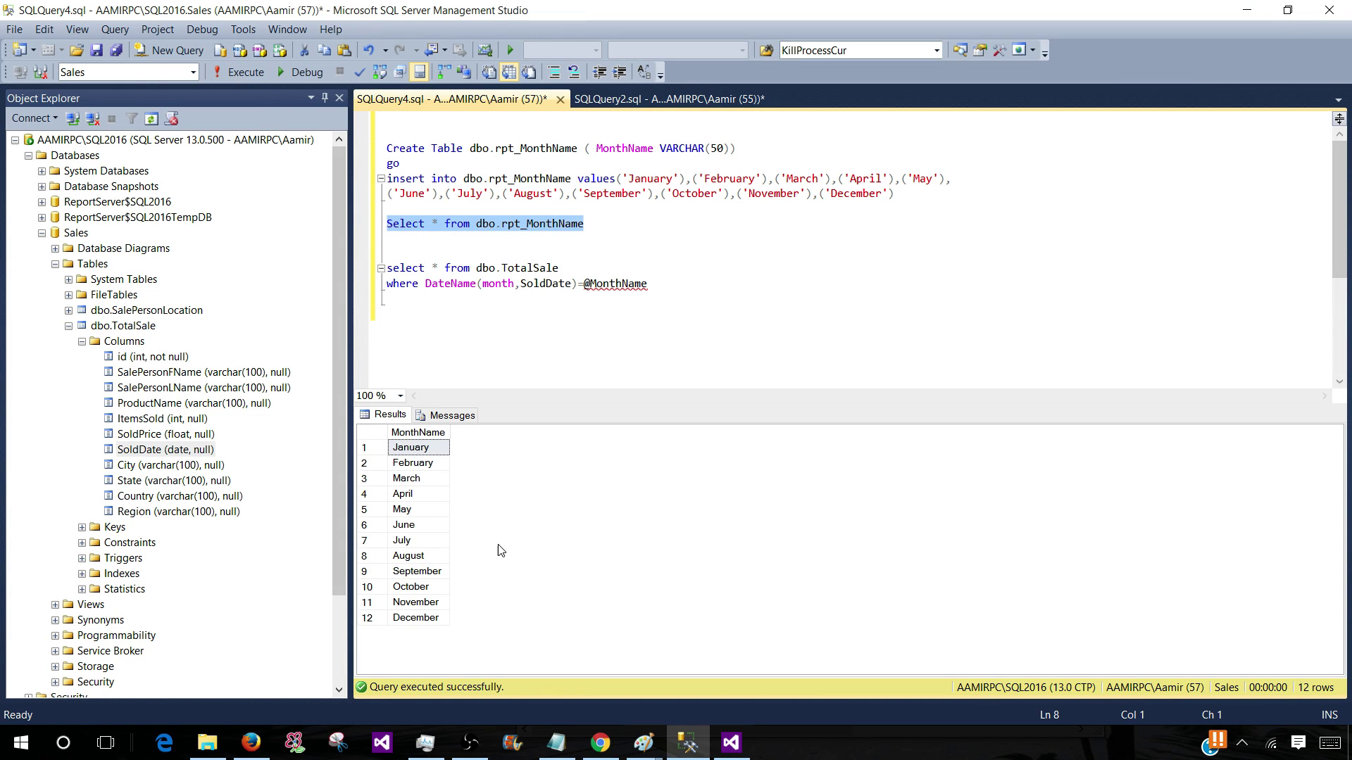
pyautogui.click(419, 434)
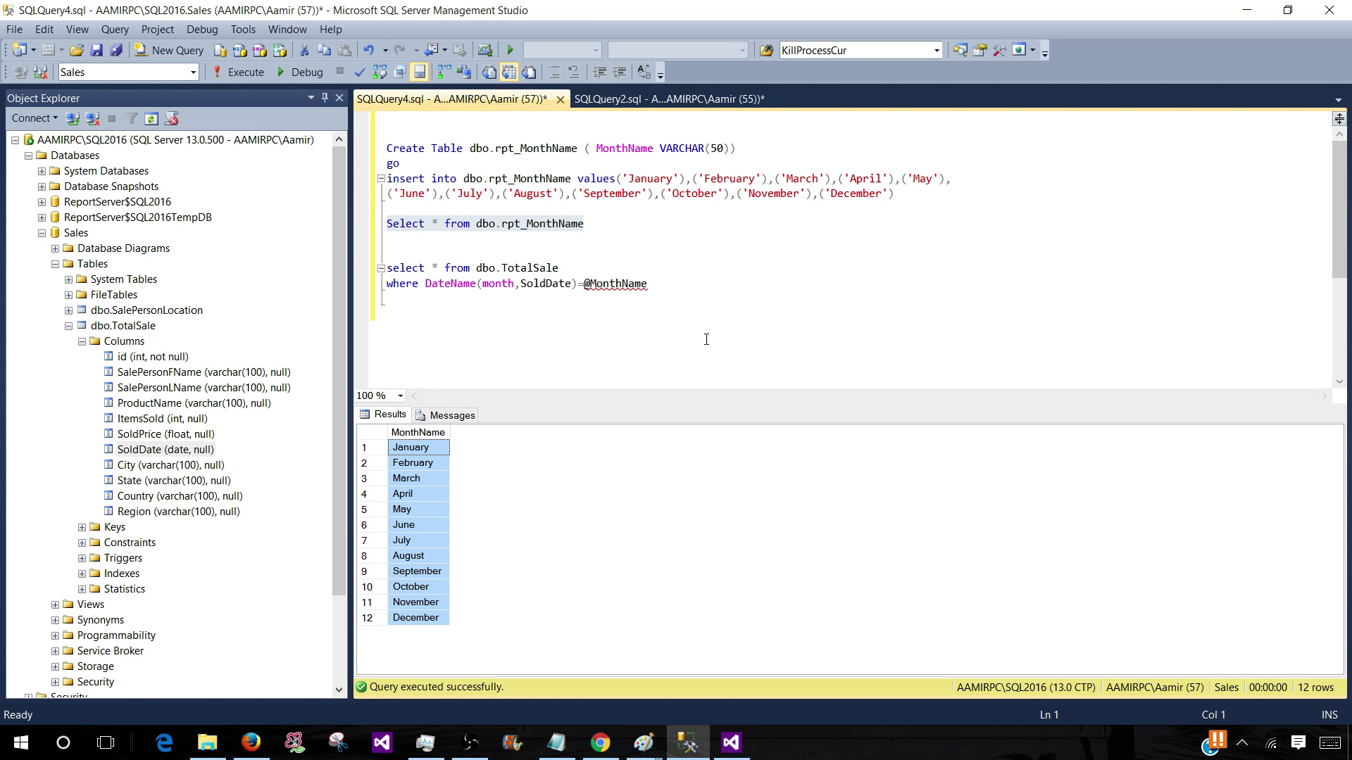
# Close the parameter properties and start a new dataset using DataSource1
pyautogui.click(731, 743)
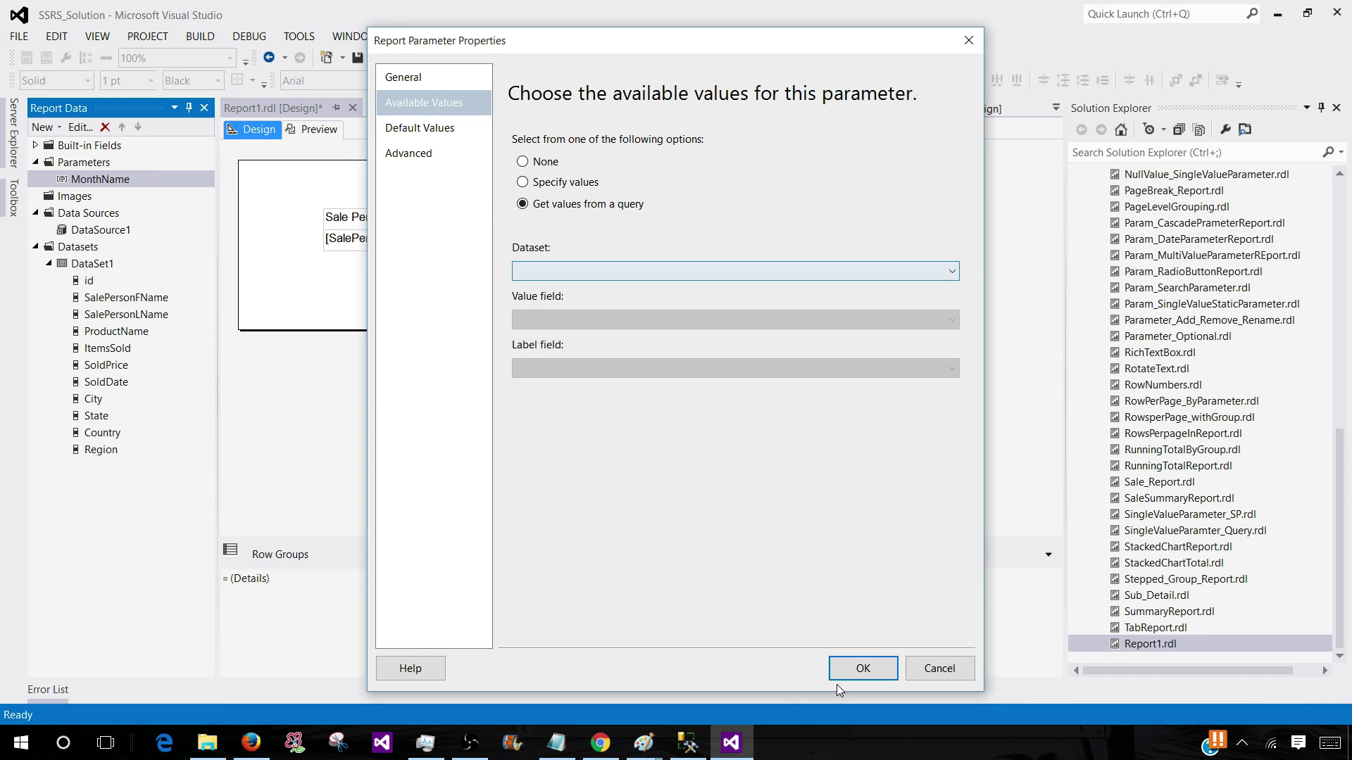
pyautogui.click(939, 668)
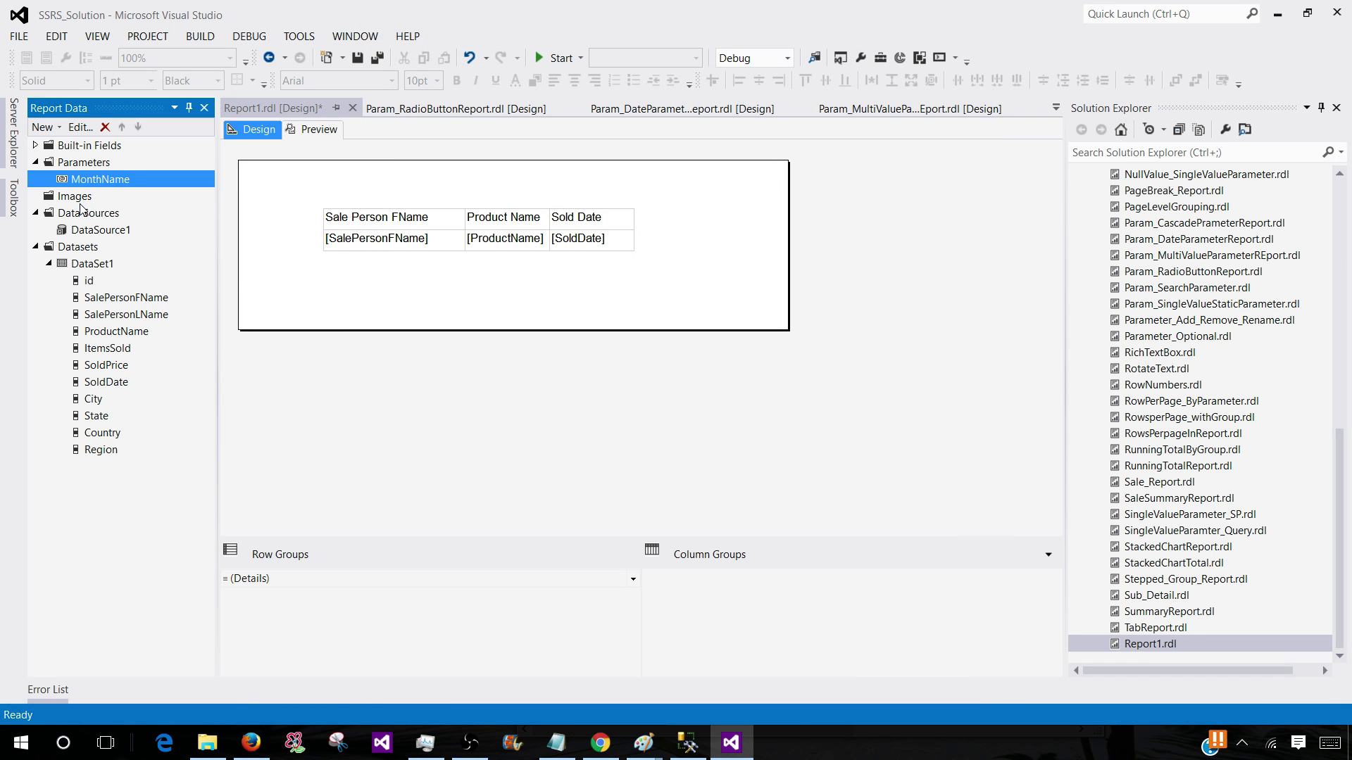
pyautogui.rightClick(87, 247)
pyautogui.click(140, 261)
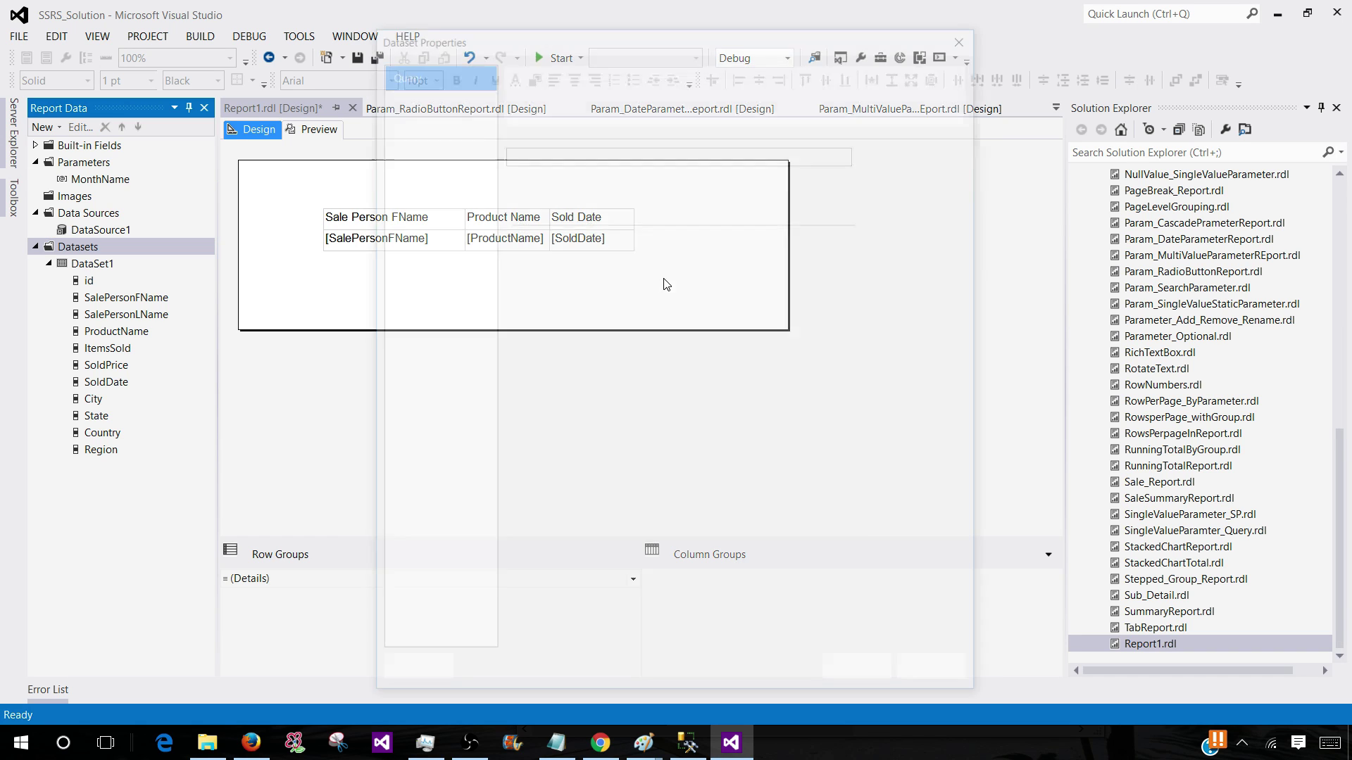
pyautogui.click(585, 268)
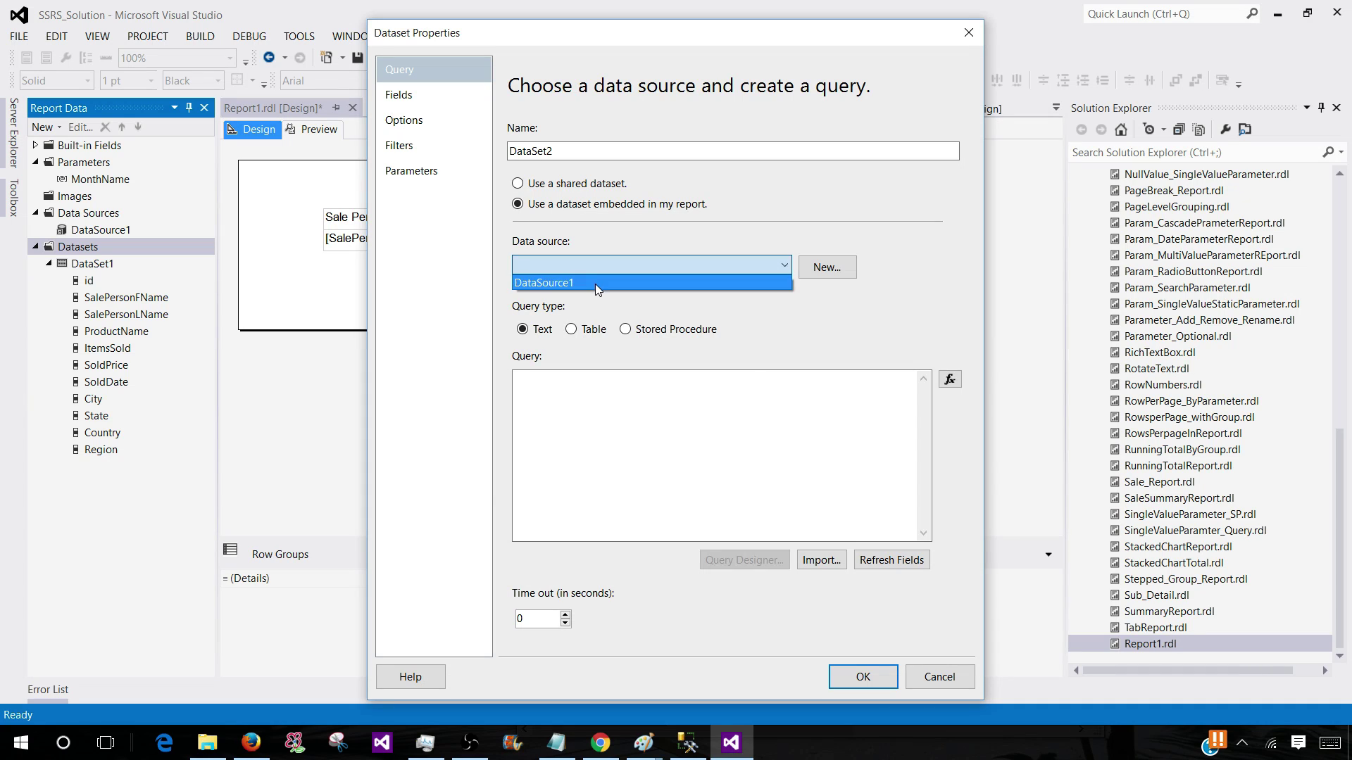
pyautogui.click(594, 283)
pyautogui.click(652, 454)
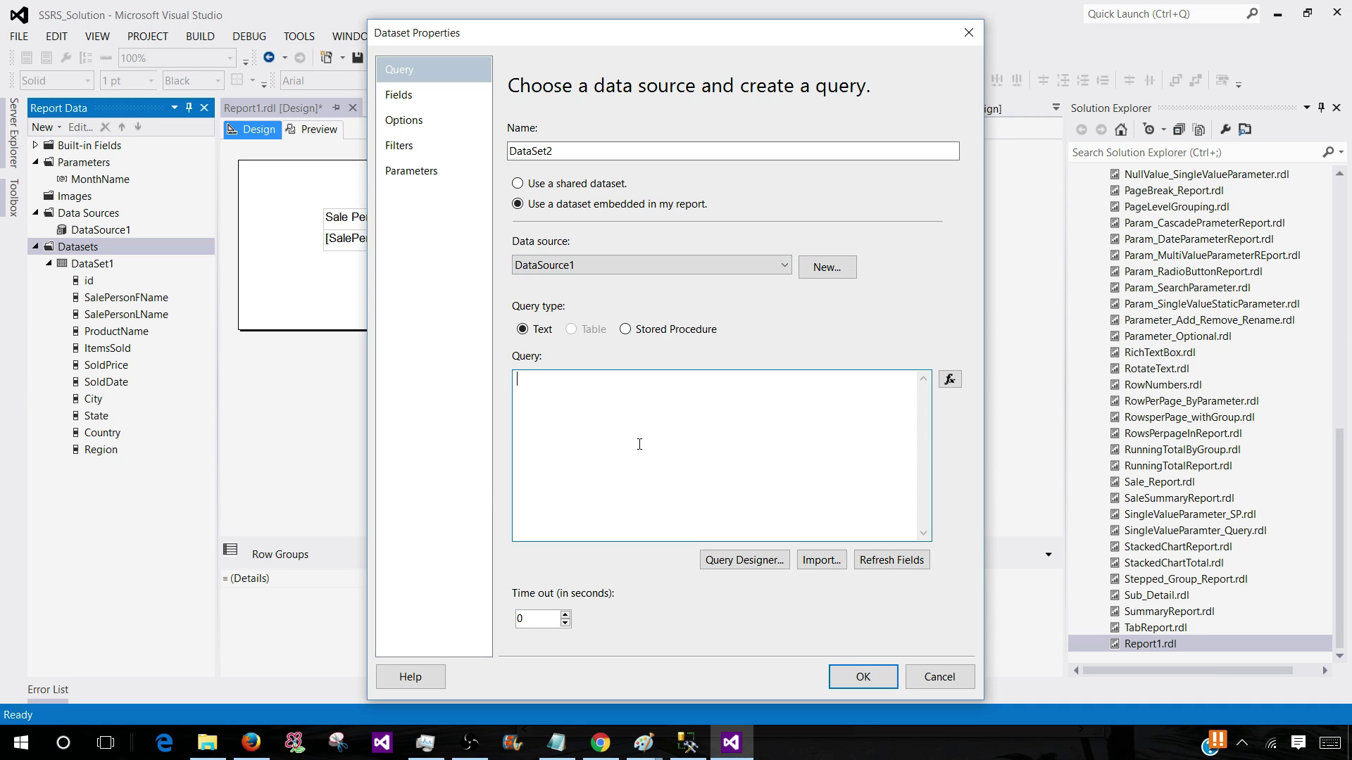
# Copy Select * from dbo.rpt_MonthName from SSMS into the query box and save DataSet2
pyautogui.hotkey('alt', 'Tab')
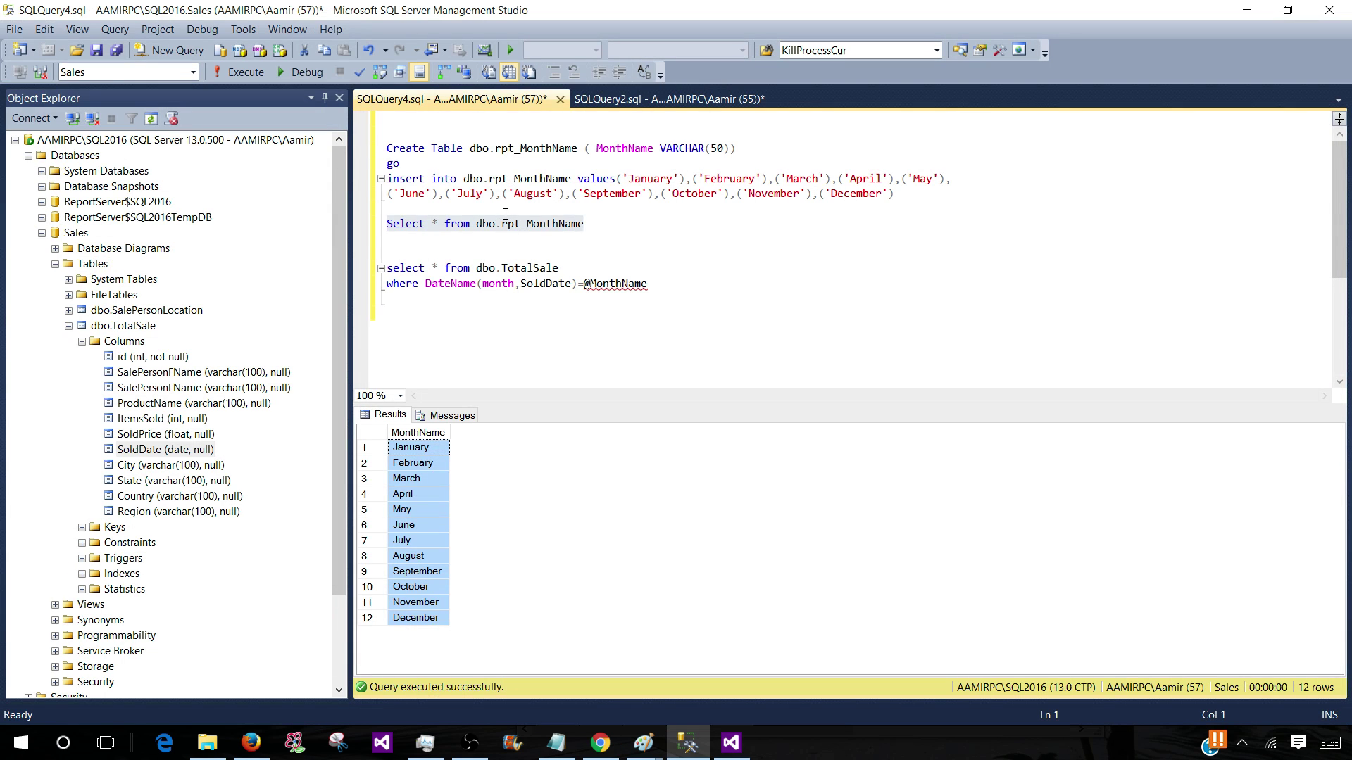
pyautogui.moveTo(598, 228); pyautogui.dragTo(387, 224)
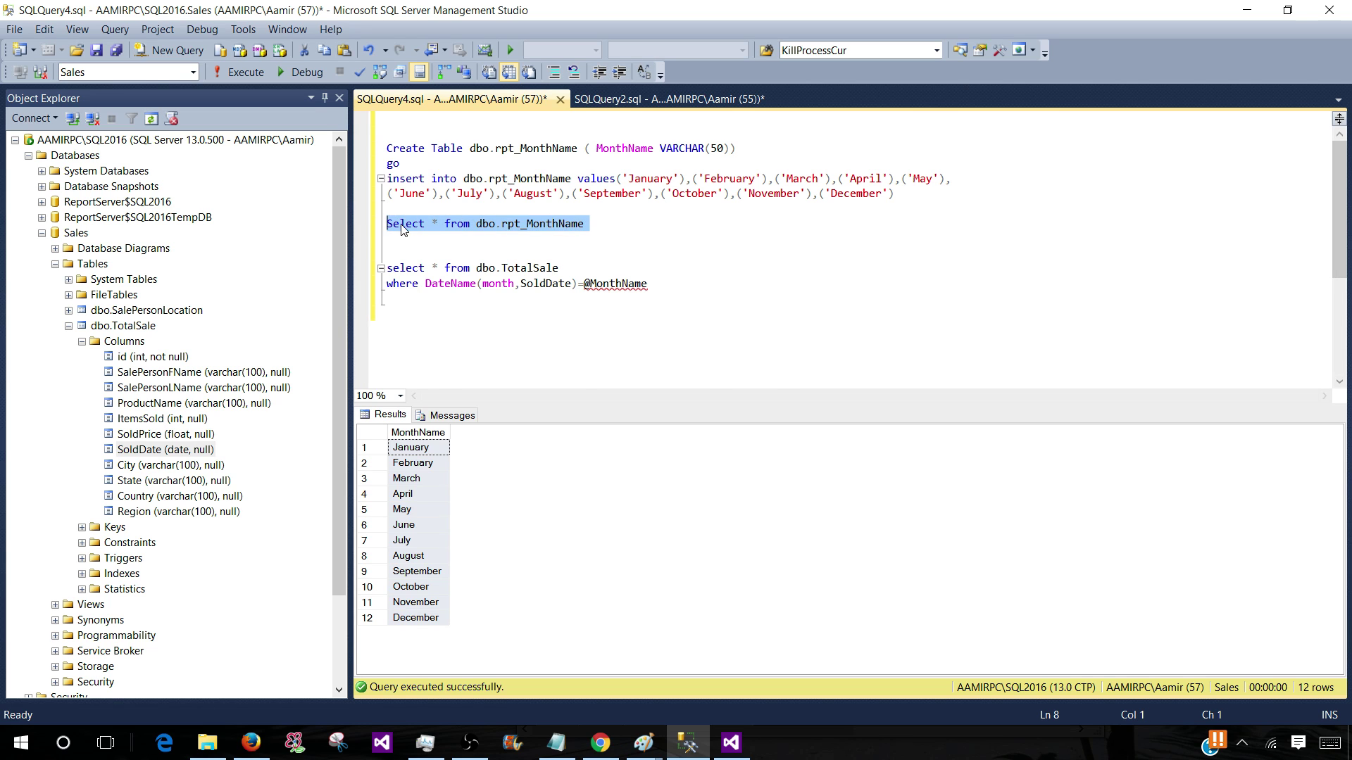
pyautogui.rightClick(403, 225)
pyautogui.click(433, 258)
pyautogui.hotkey('alt', 'Tab')
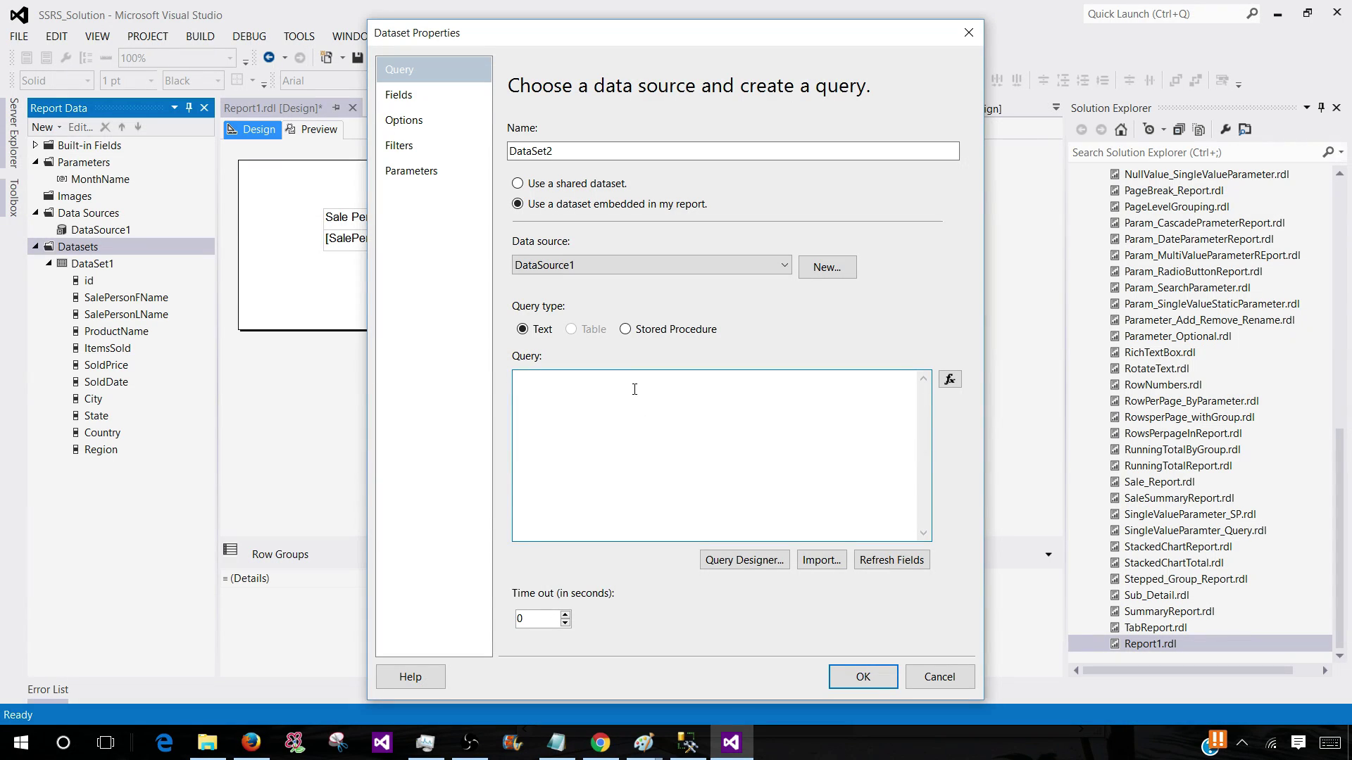
pyautogui.rightClick(634, 387)
pyautogui.click(563, 455)
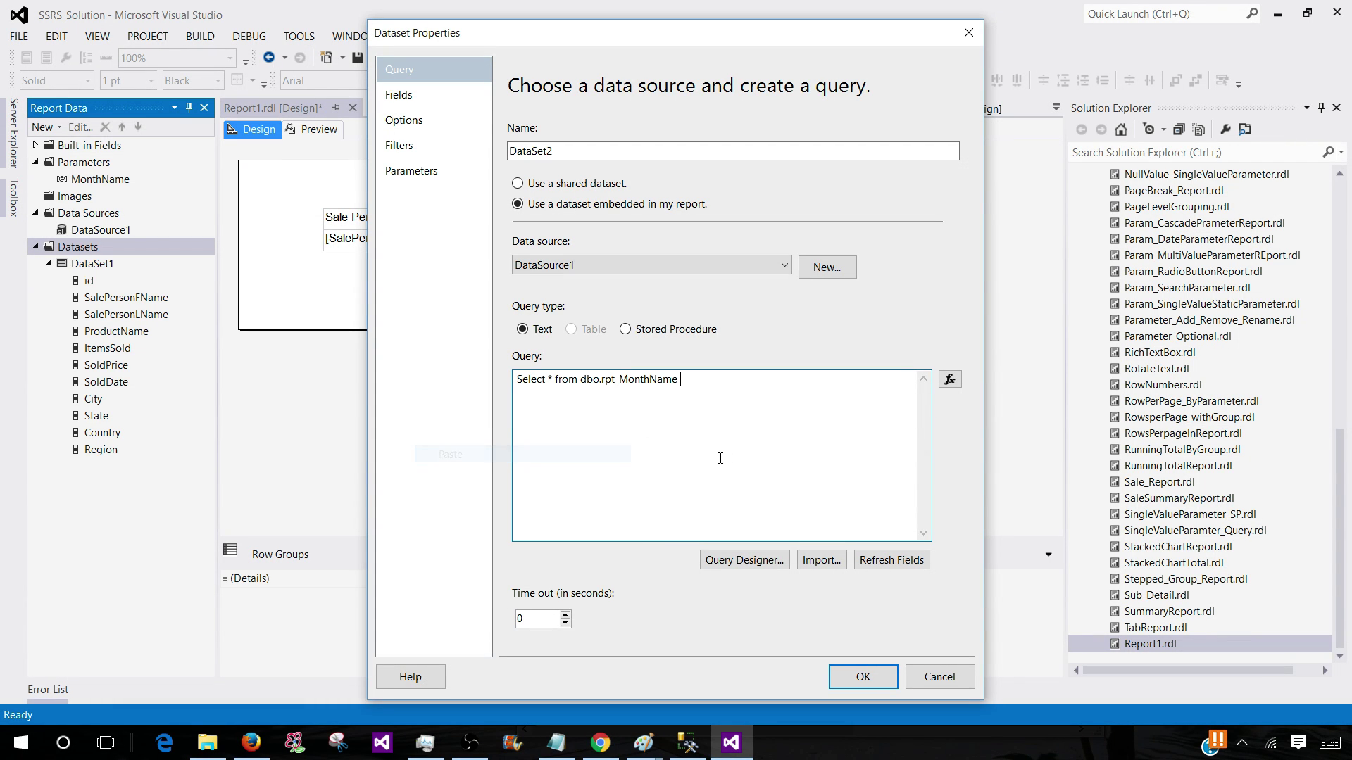
pyautogui.click(863, 677)
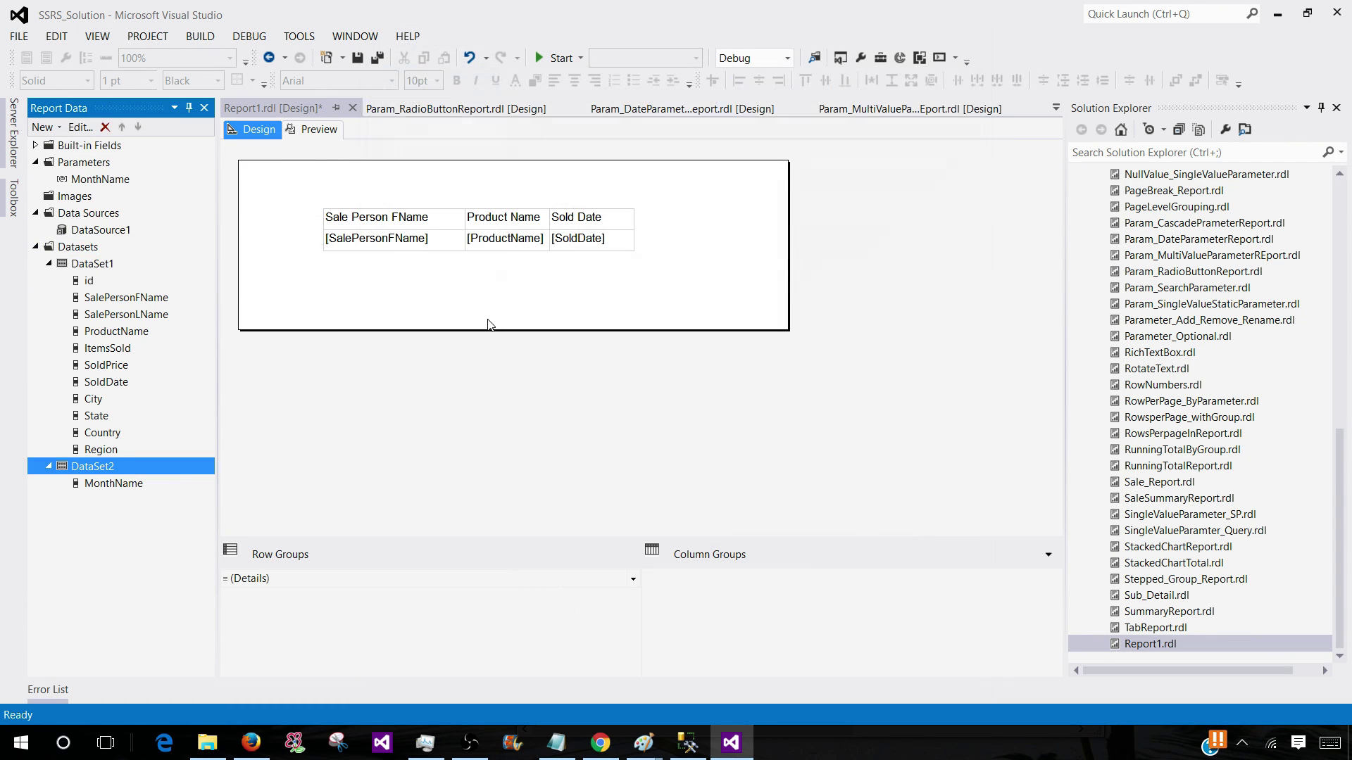
# Open MonthName's parameter properties and choose Get values from a query
pyautogui.click(296, 130)
pyautogui.click(267, 131)
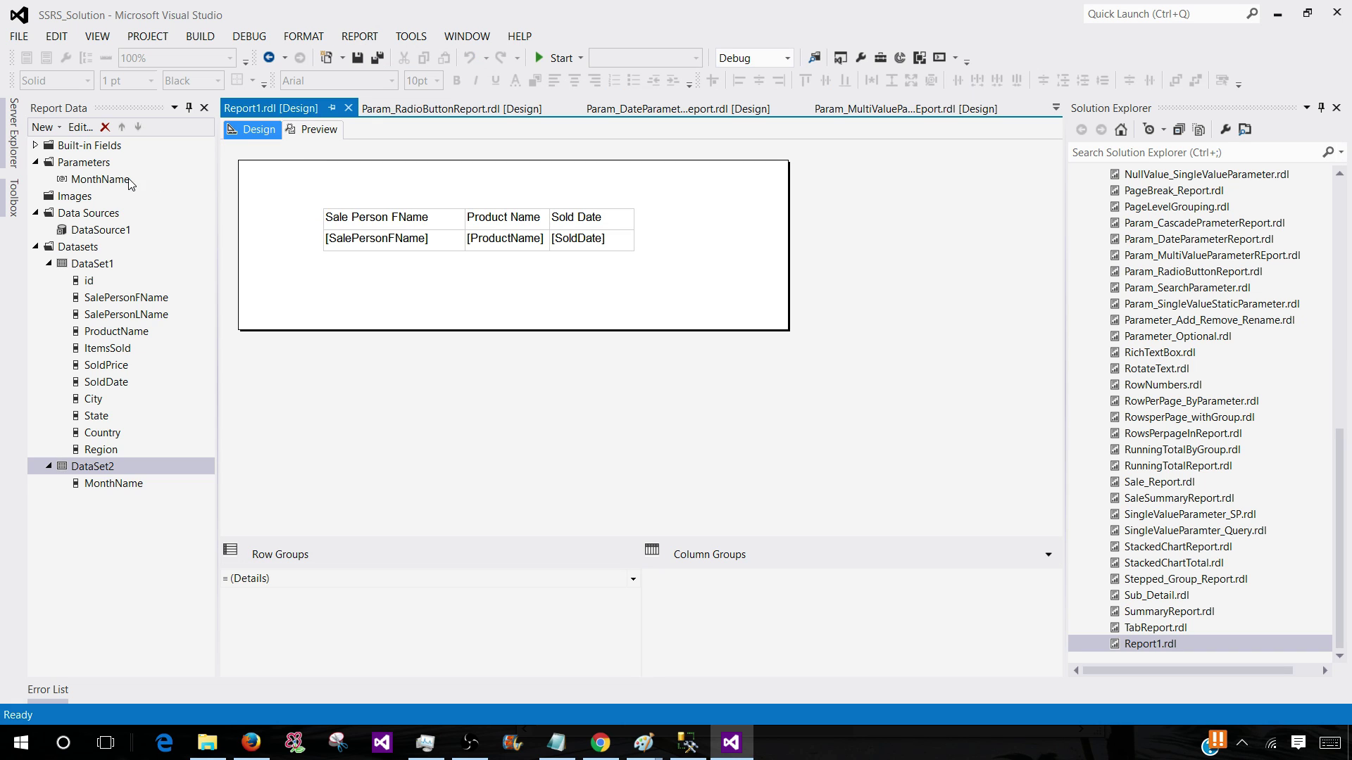
pyautogui.click(125, 179)
pyautogui.rightClick(125, 178)
pyautogui.click(201, 209)
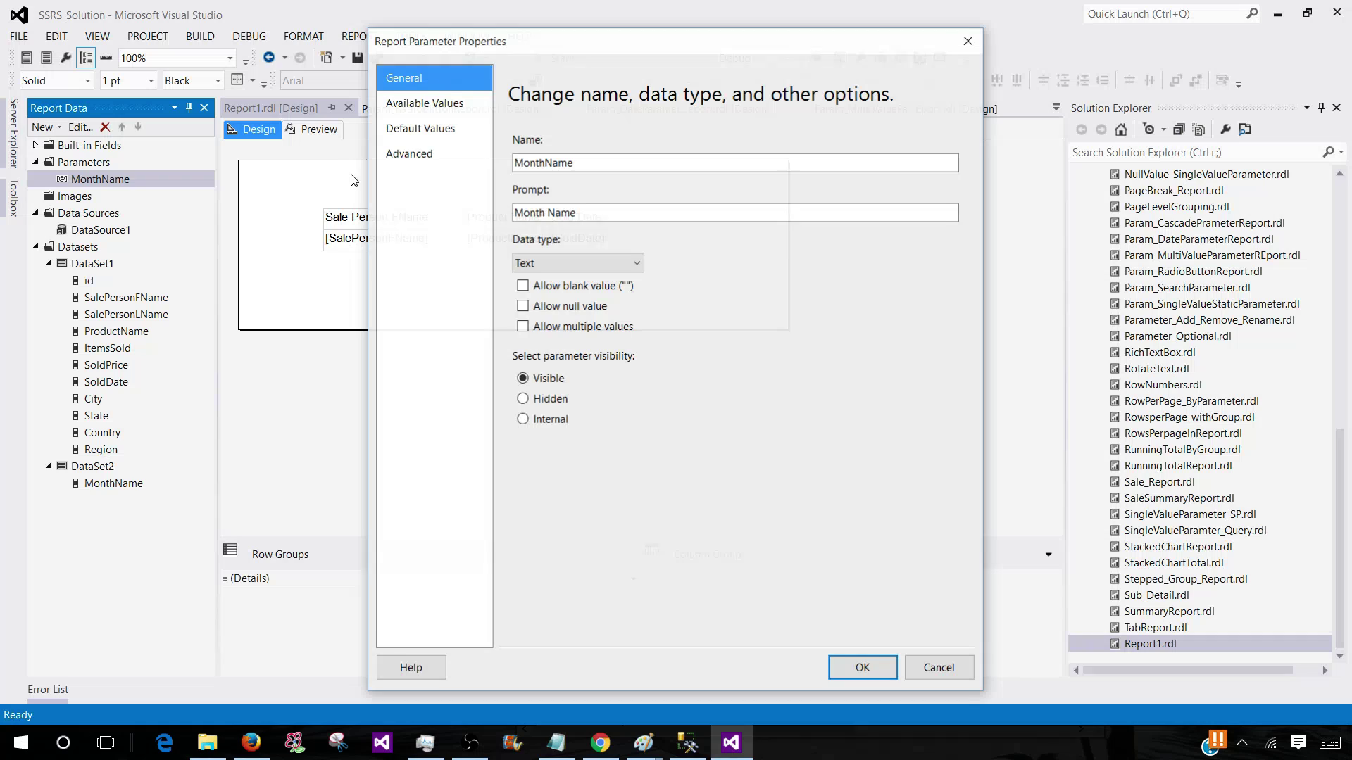
pyautogui.click(423, 103)
pyautogui.click(522, 204)
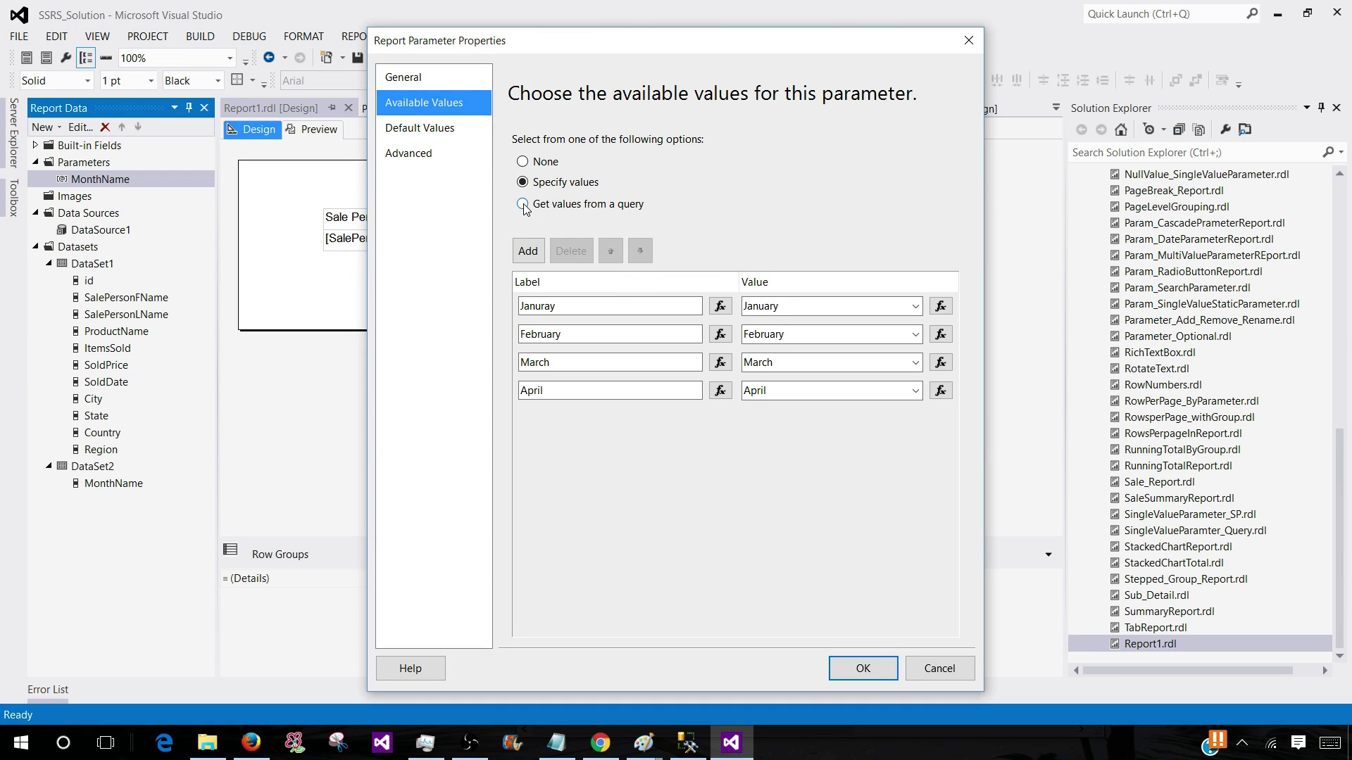
# Set Dataset to DataSet2 with MonthName as value and label field, then confirm
pyautogui.click(563, 267)
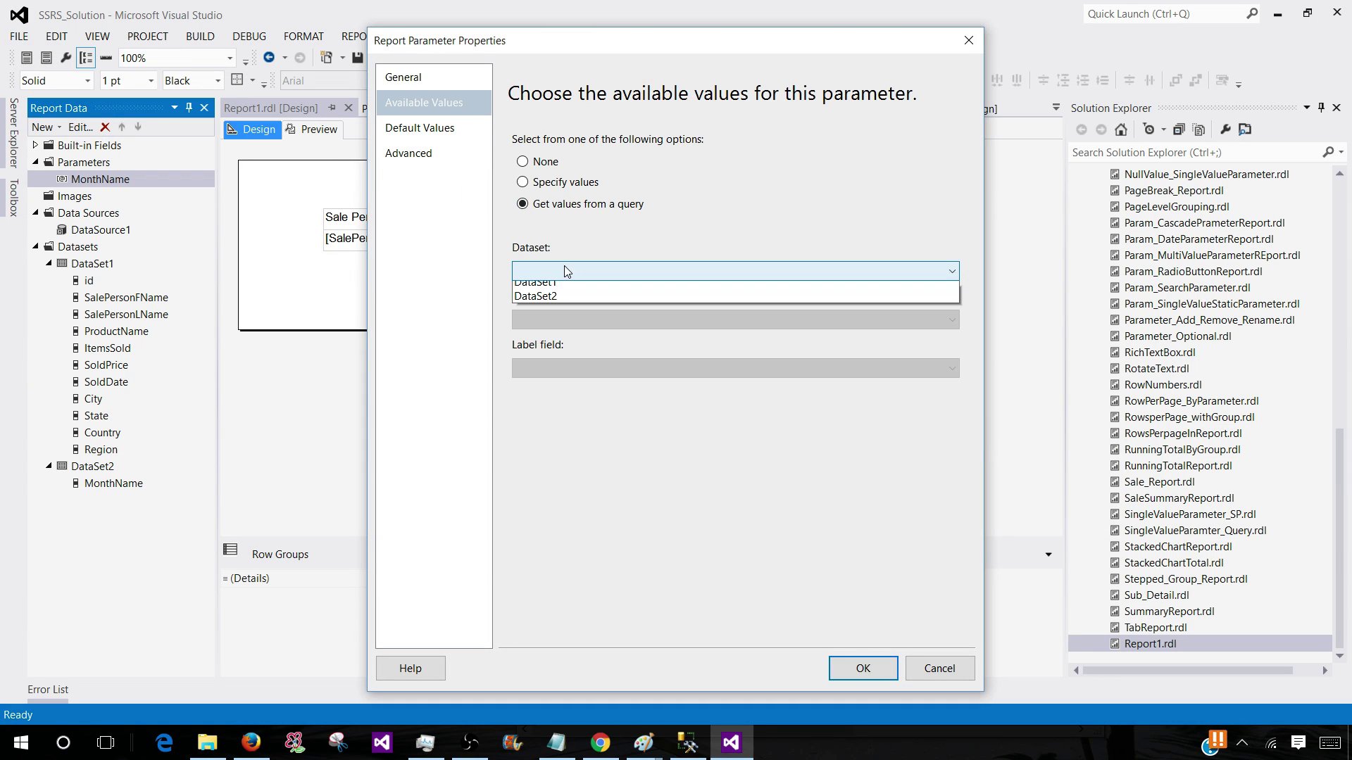
pyautogui.click(550, 304)
pyautogui.click(572, 320)
pyautogui.click(583, 336)
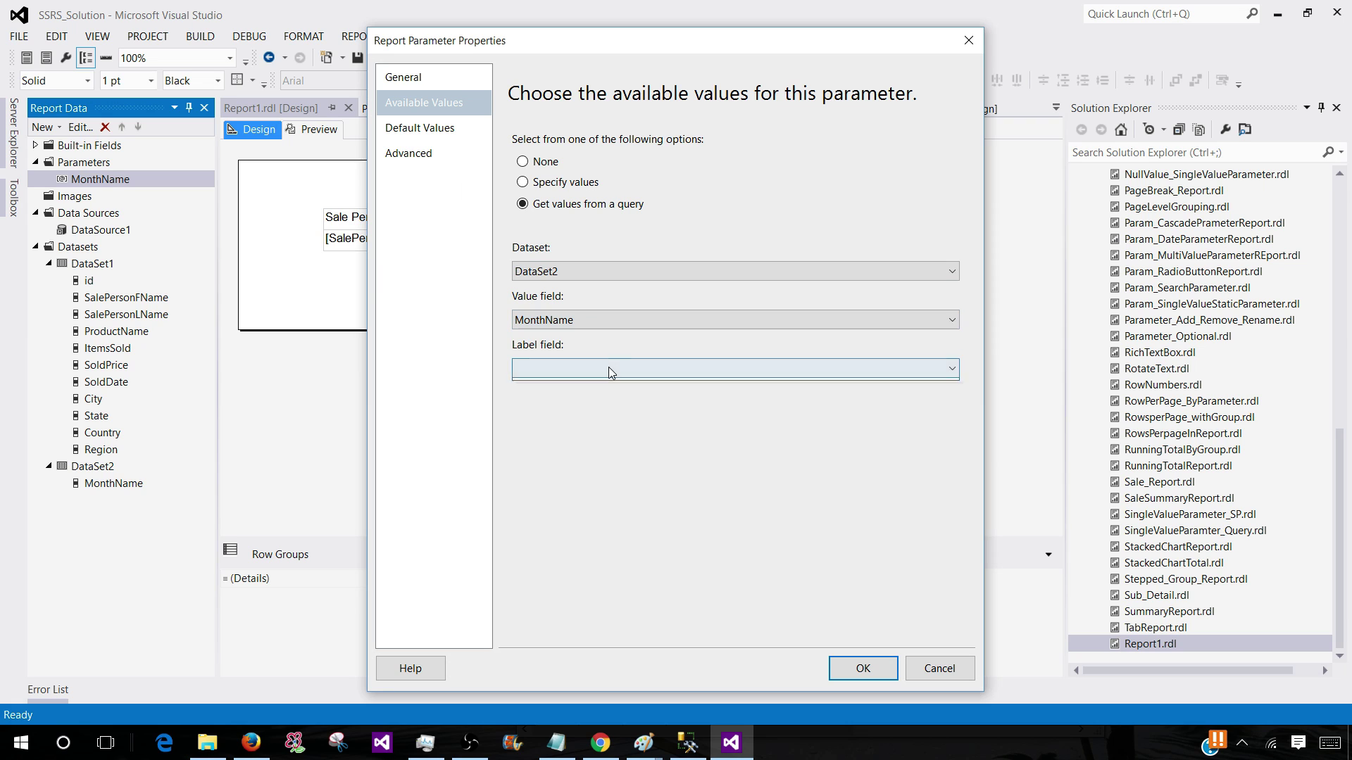
pyautogui.click(608, 367)
pyautogui.click(610, 388)
pyautogui.click(863, 668)
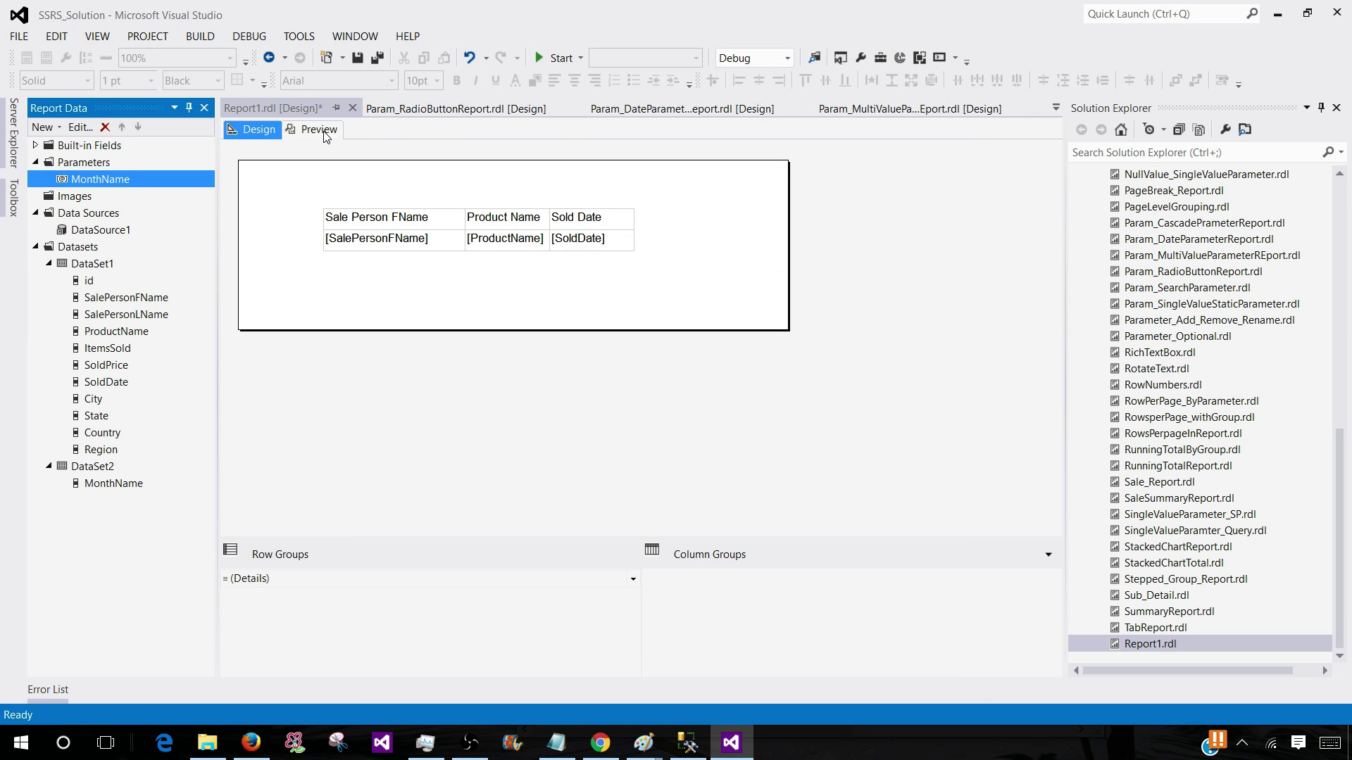
# Preview the report with the Month Name parameter set to June
pyautogui.click(314, 128)
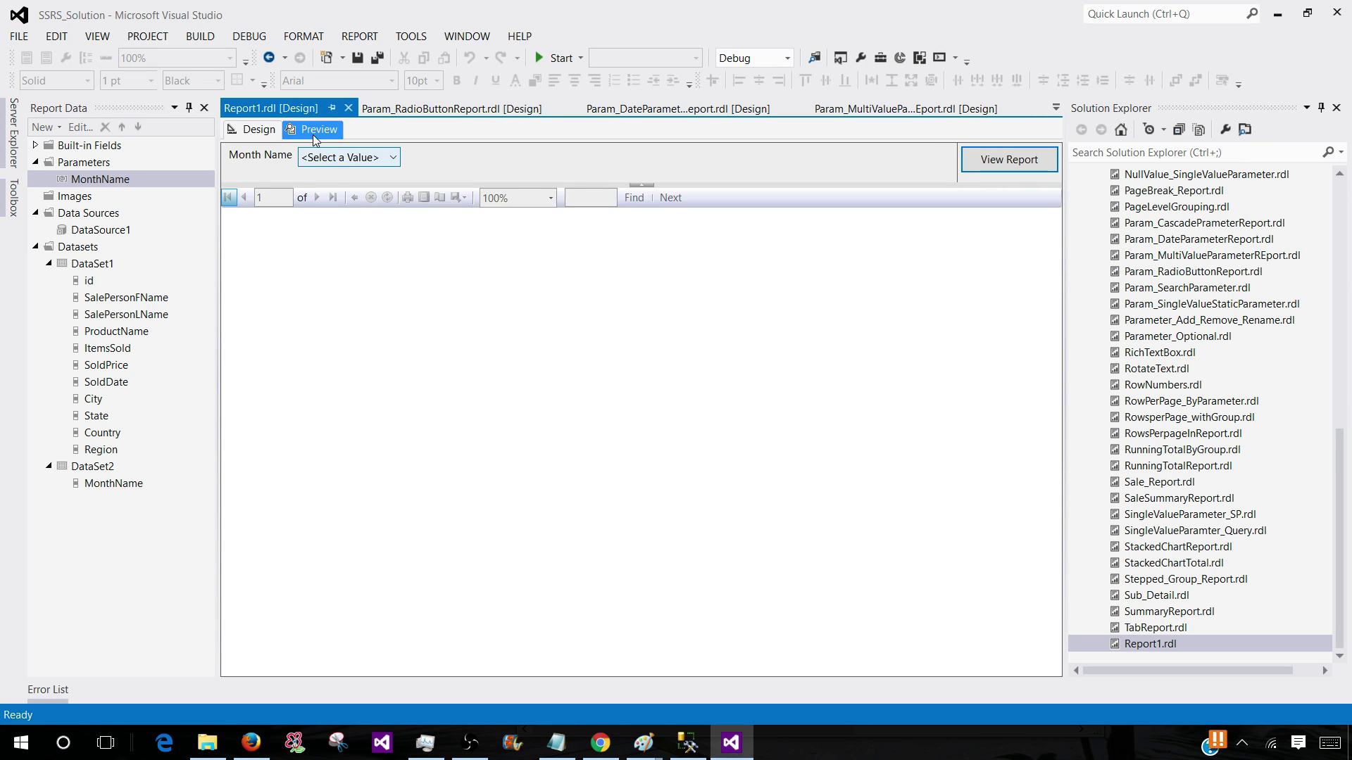
pyautogui.click(346, 155)
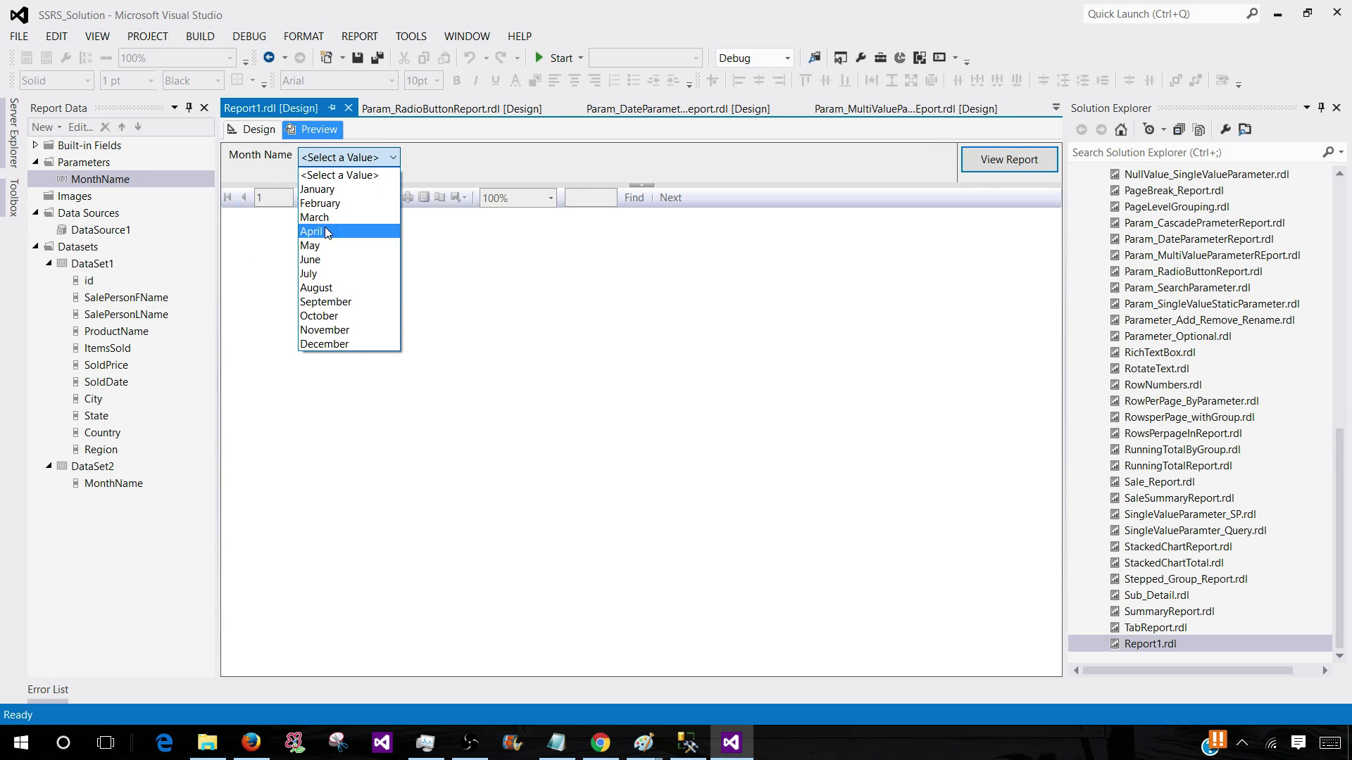
pyautogui.click(323, 259)
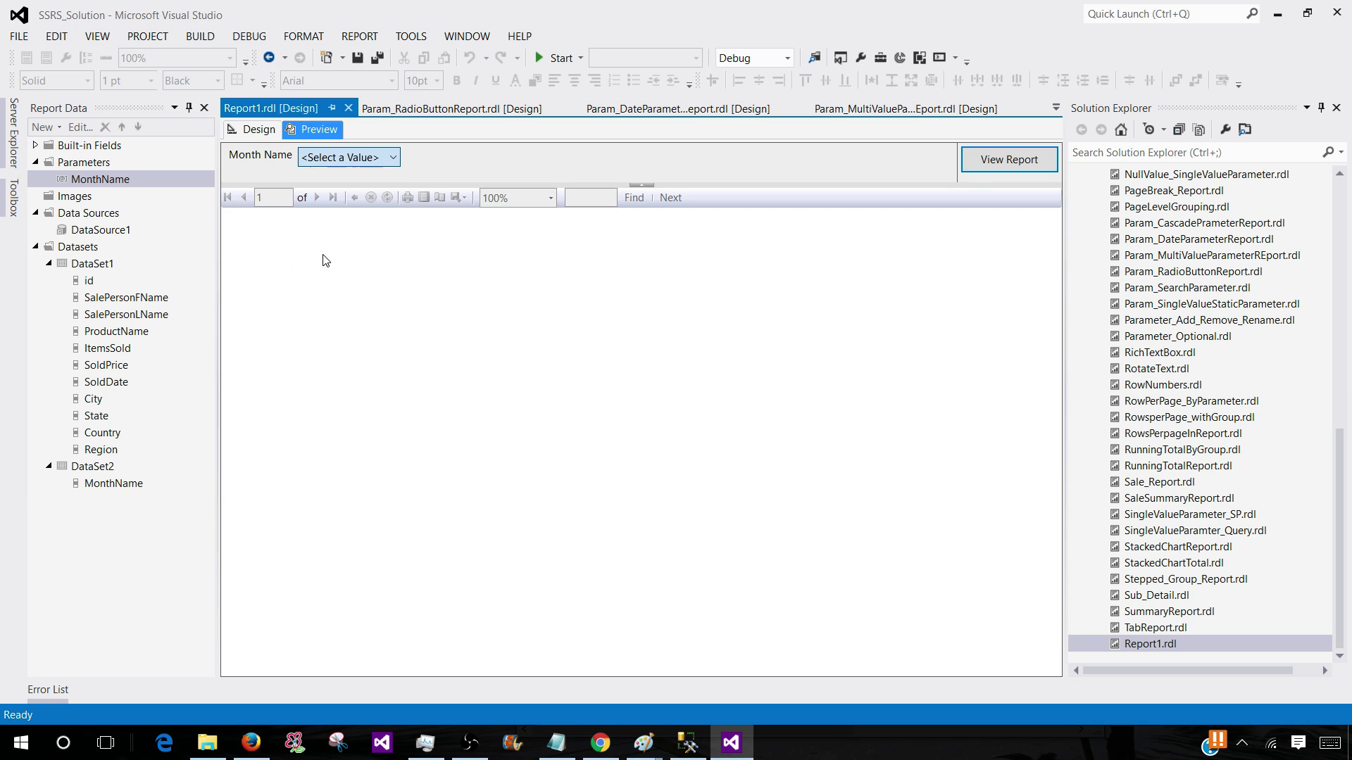
pyautogui.click(976, 172)
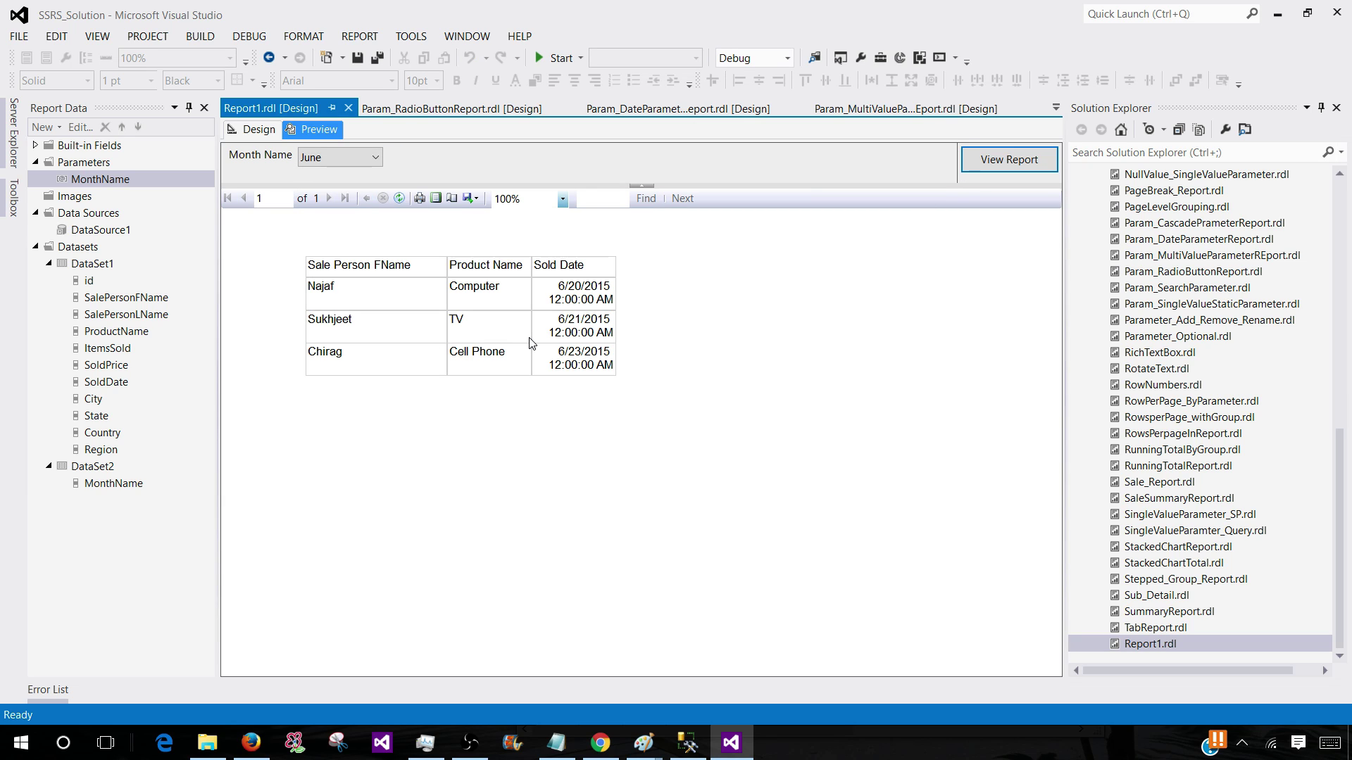
# Check that the month list offers January through December, then bring up the SSMS month-name query
pyautogui.click(339, 158)
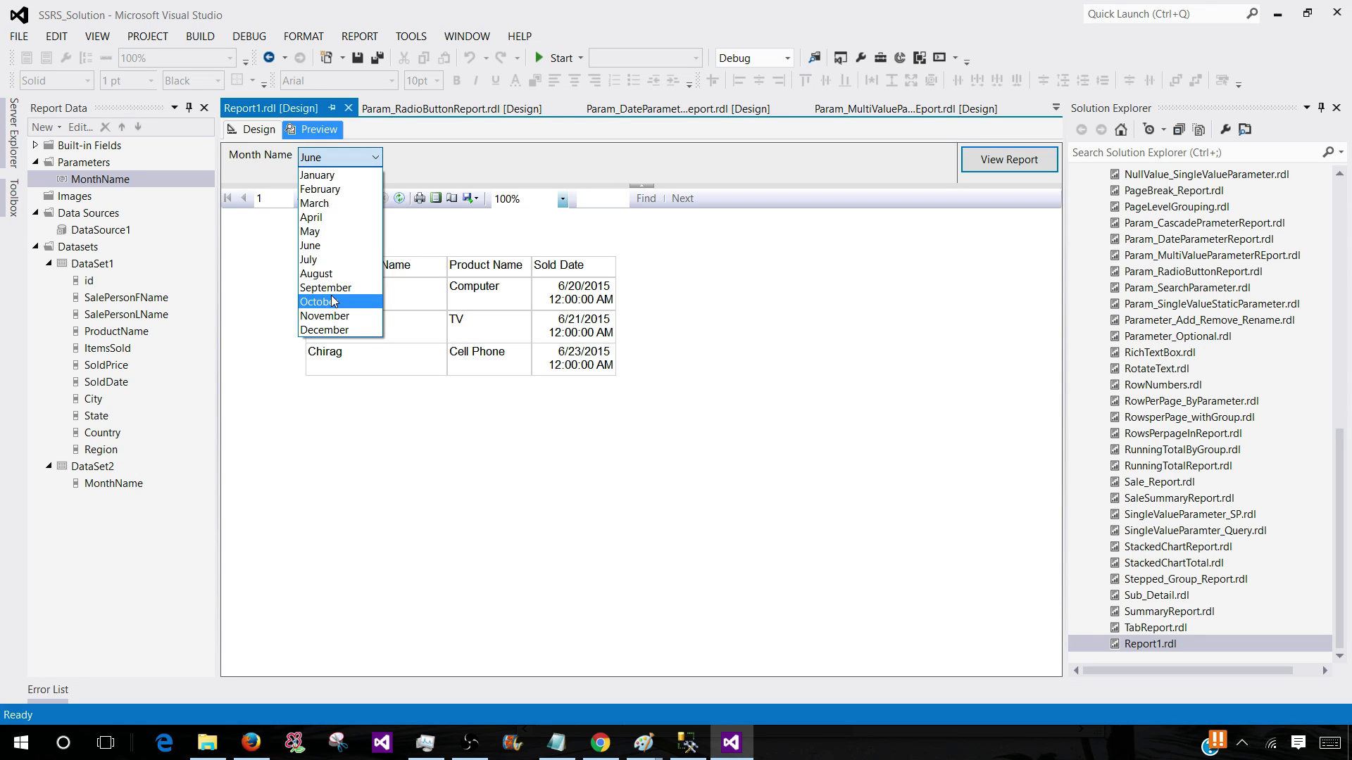
pyautogui.click(258, 135)
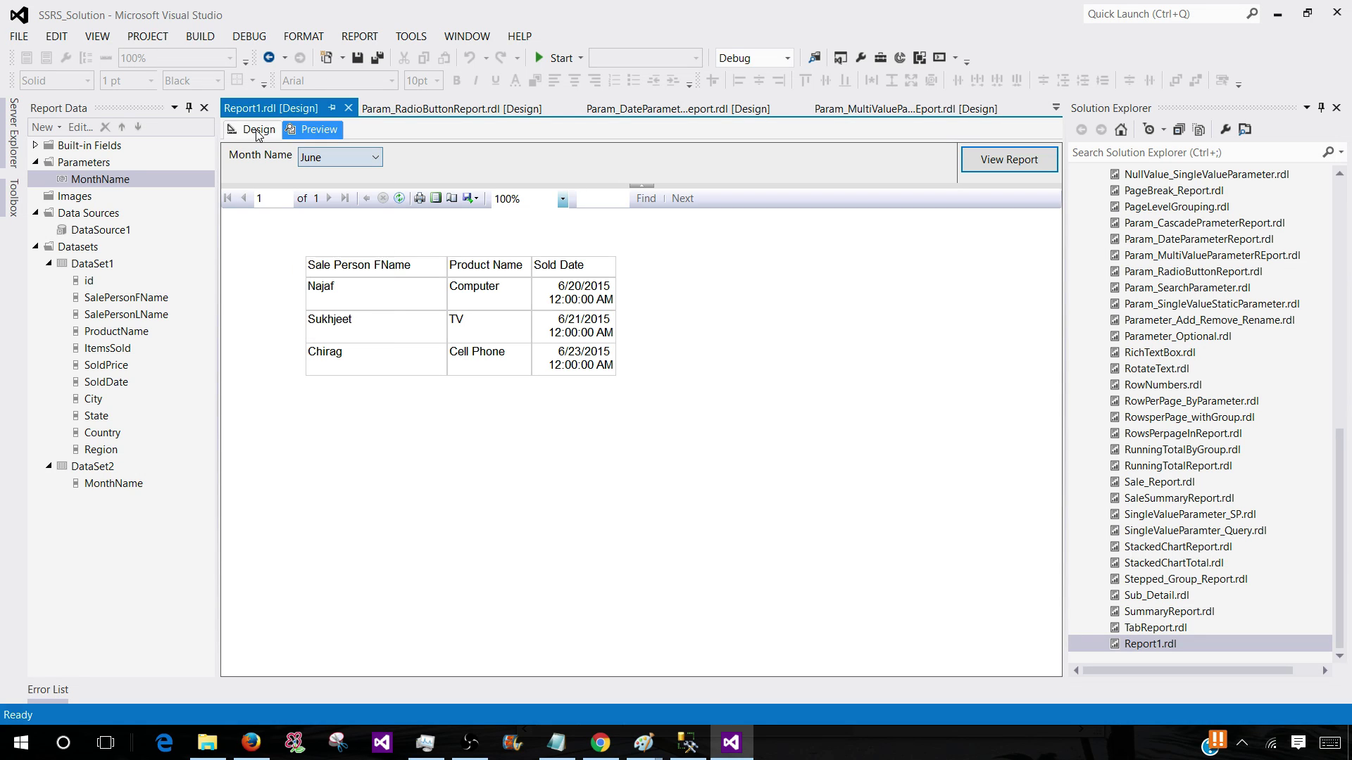
pyautogui.click(687, 743)
# Review the rpt_MonthName script in SSMS, then return to the June report preview in Visual Studio
pyautogui.click(491, 227)
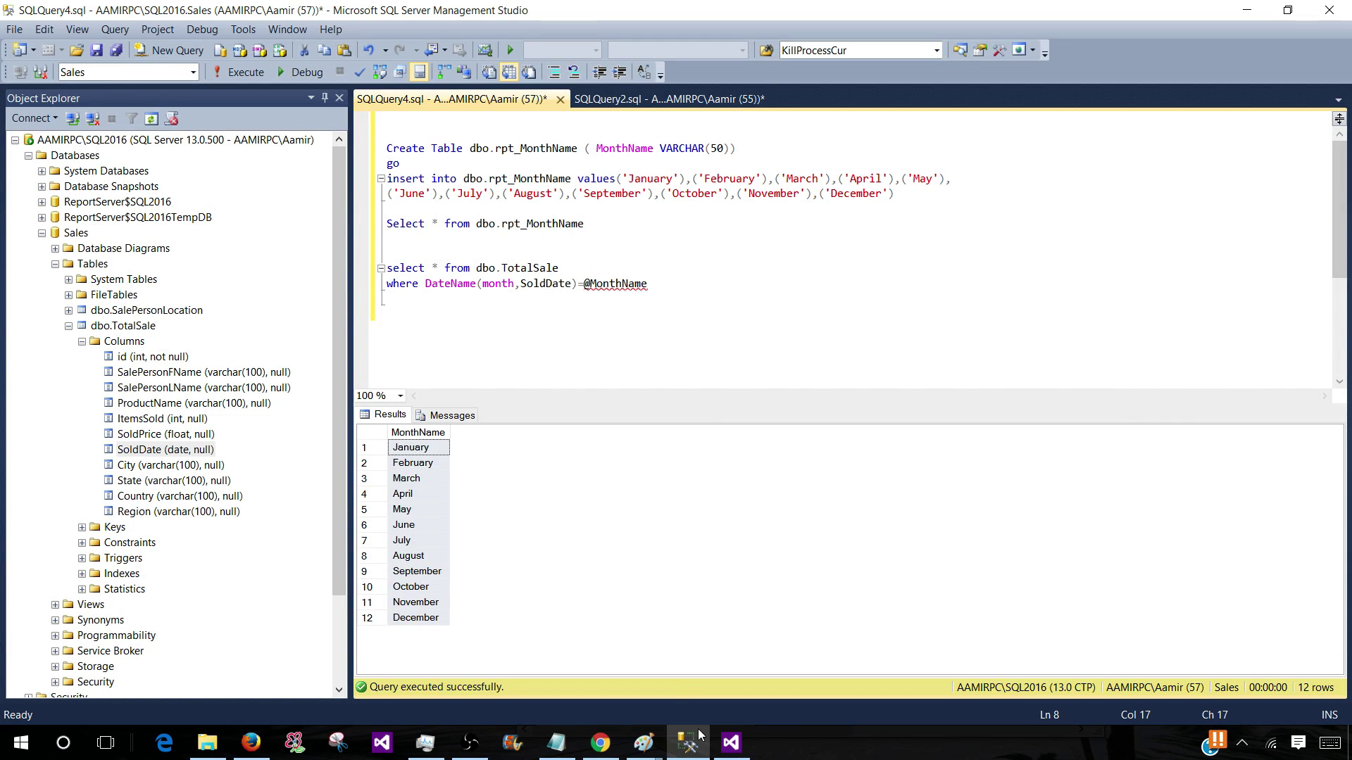
pyautogui.click(731, 743)
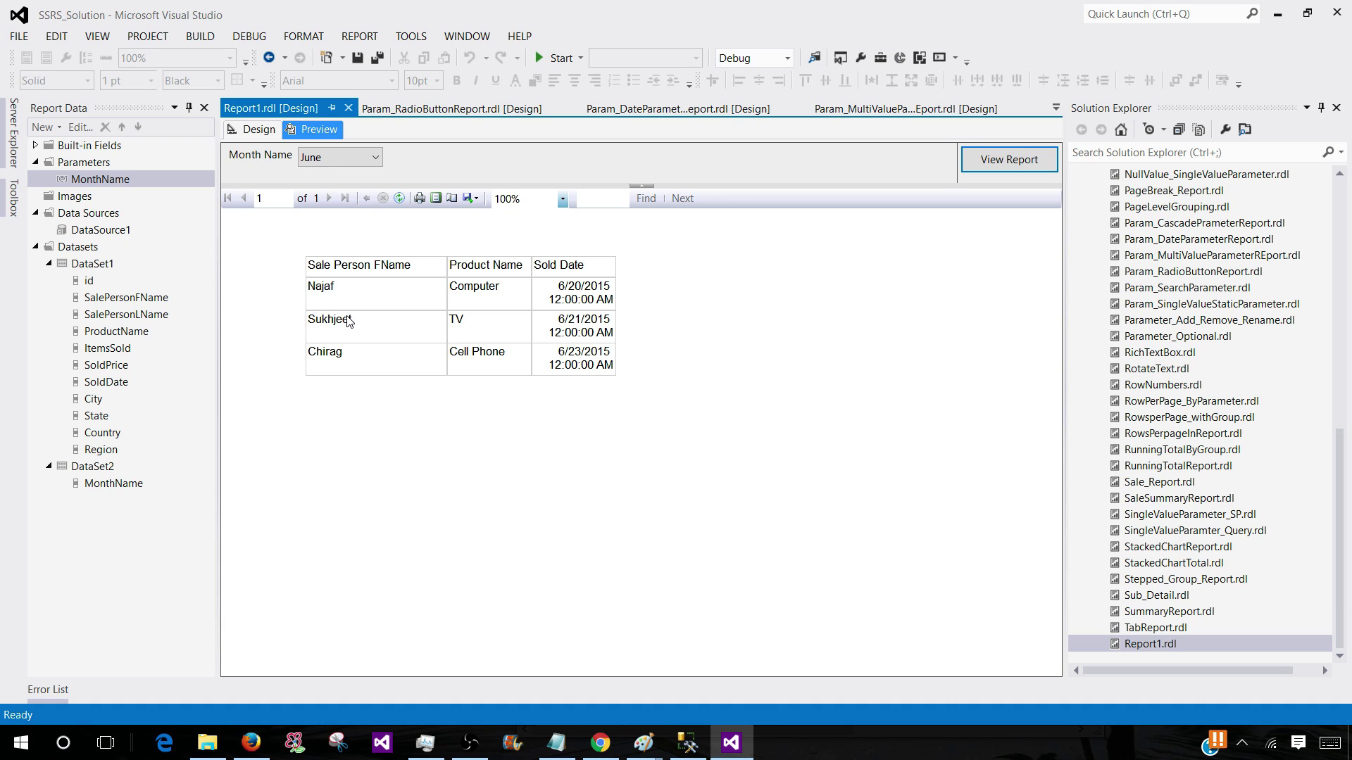
pyautogui.click(335, 160)
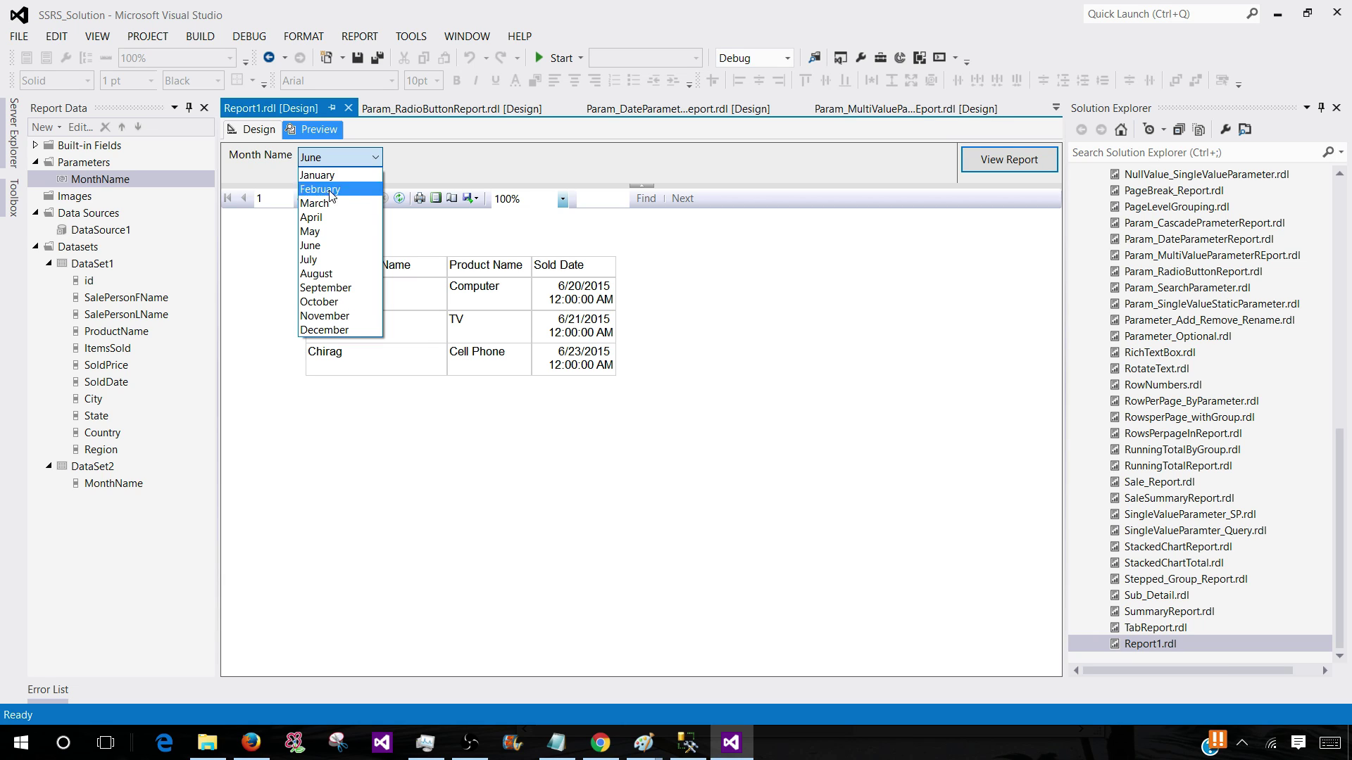
pyautogui.click(310, 245)
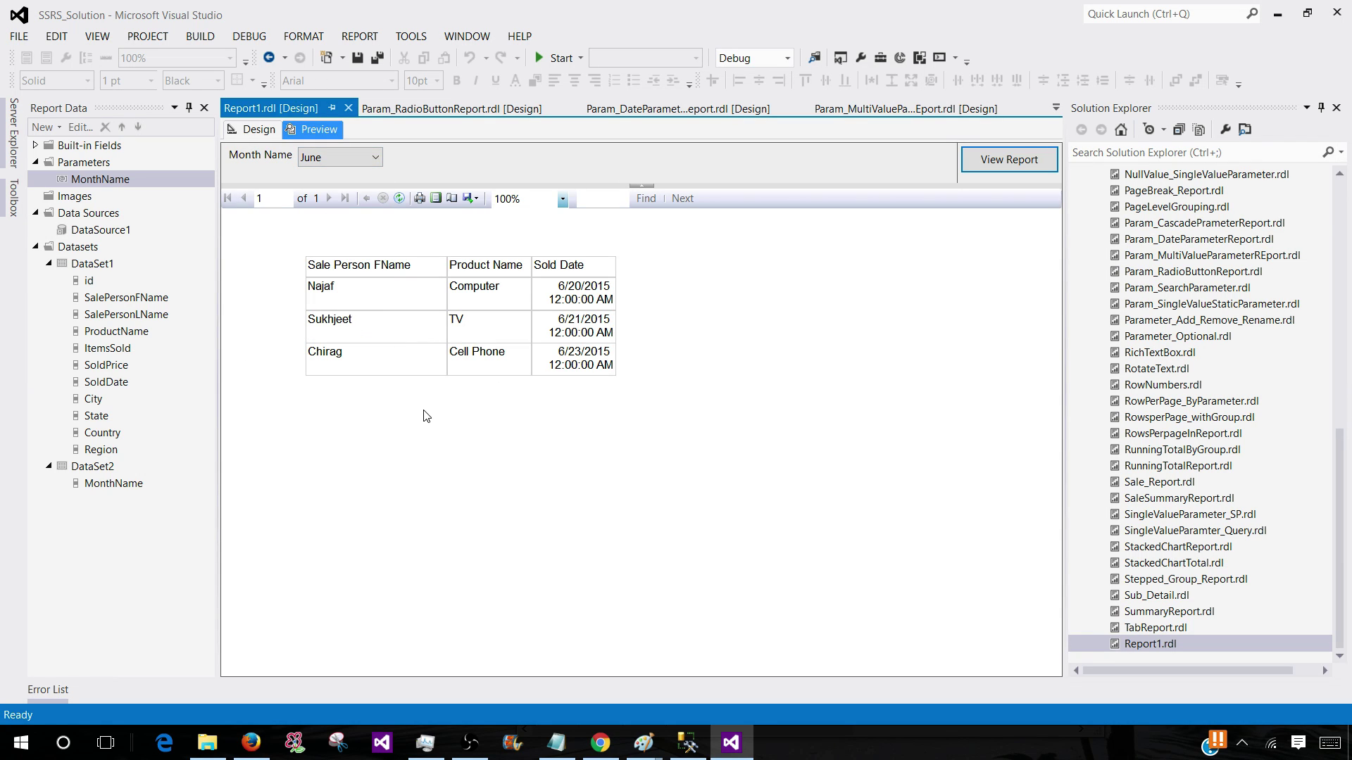
pyautogui.click(689, 736)
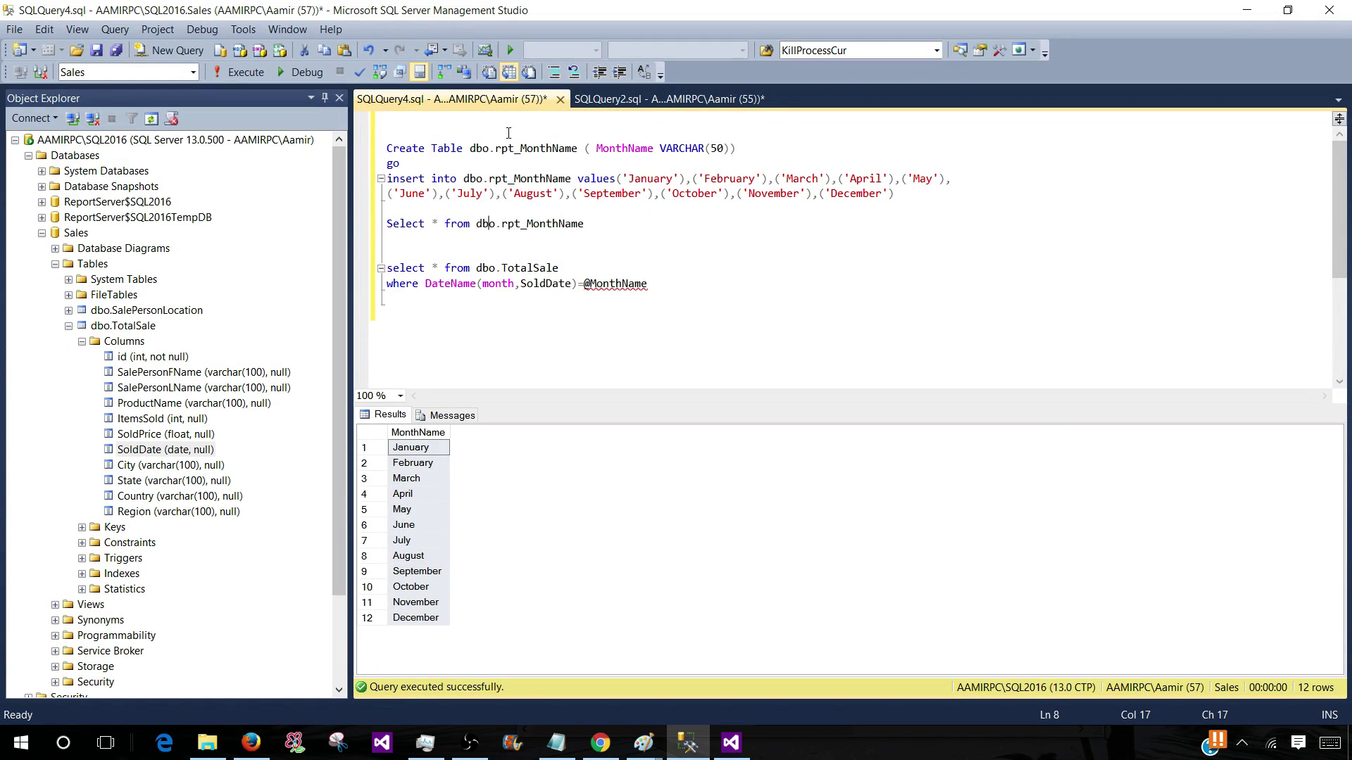
pyautogui.click(731, 740)
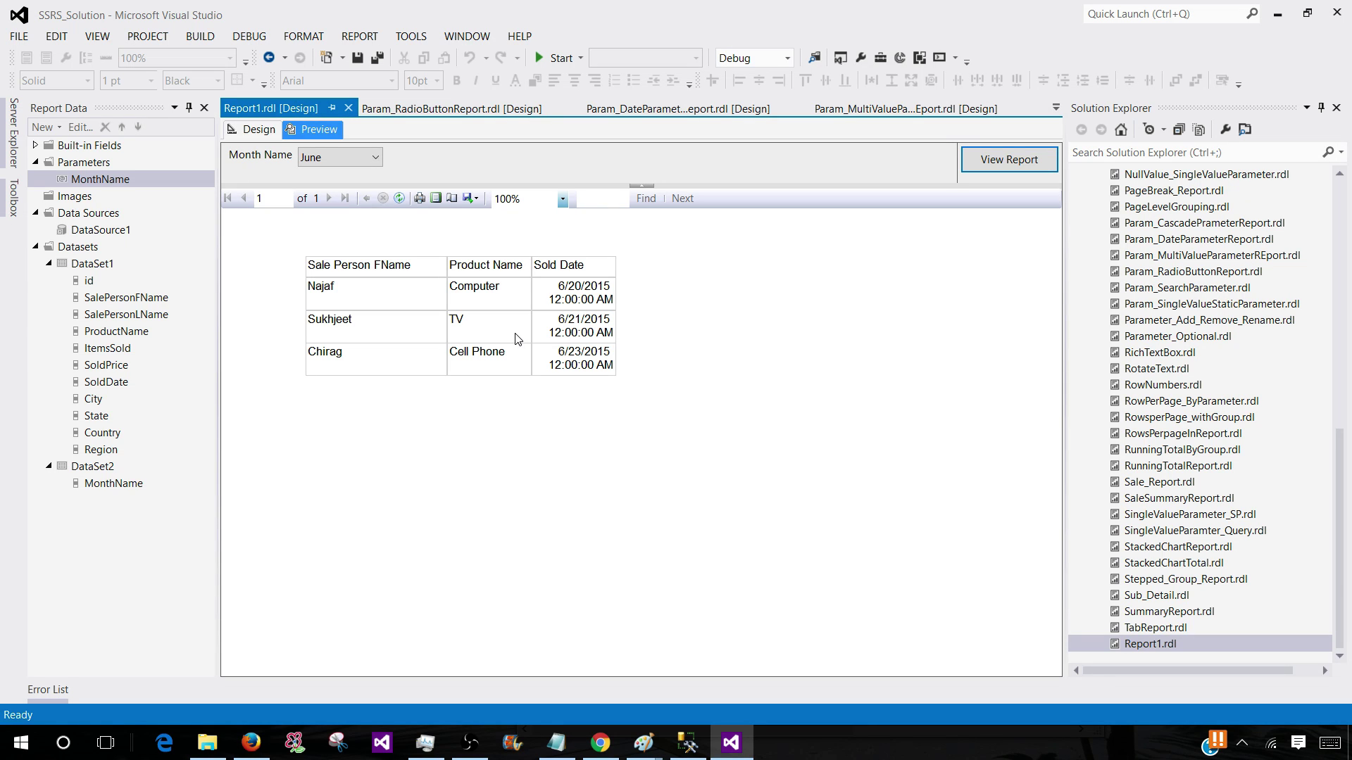
pyautogui.click(375, 157)
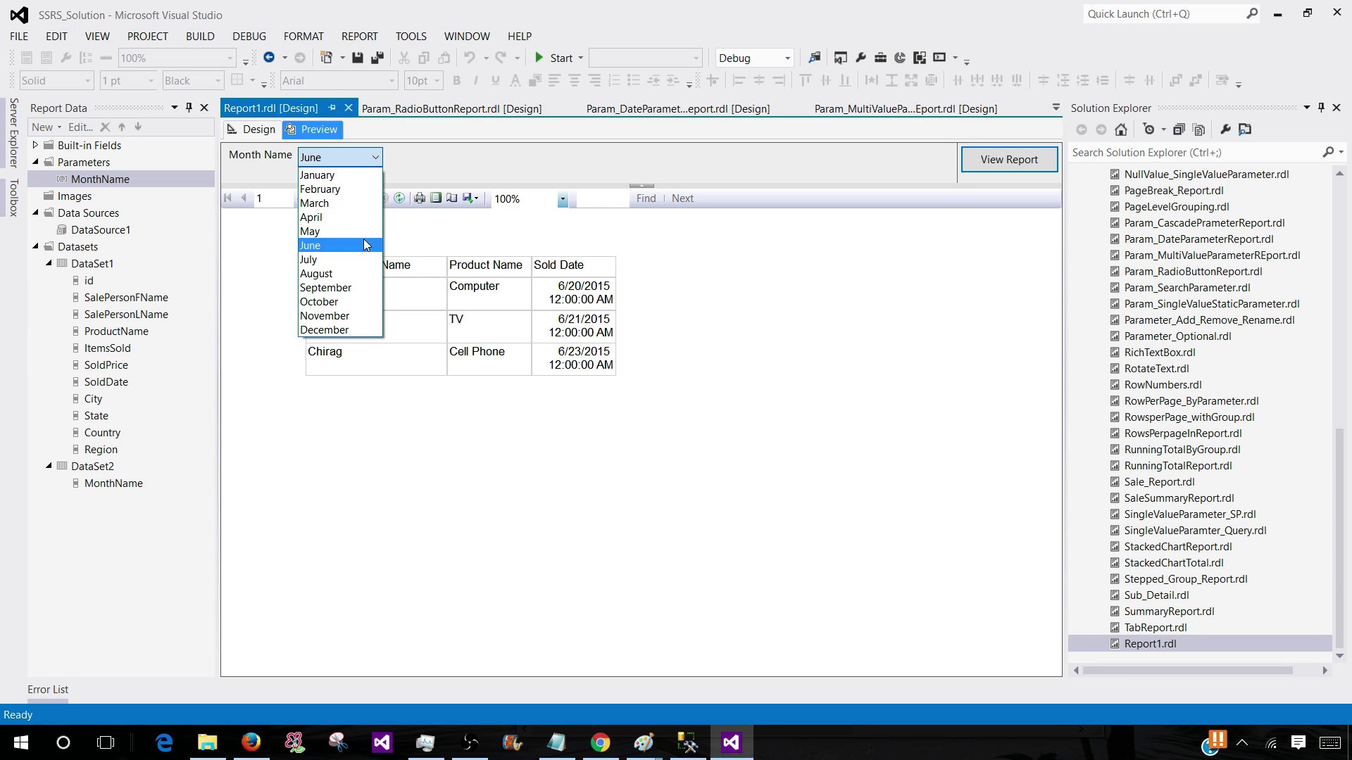
pyautogui.click(265, 252)
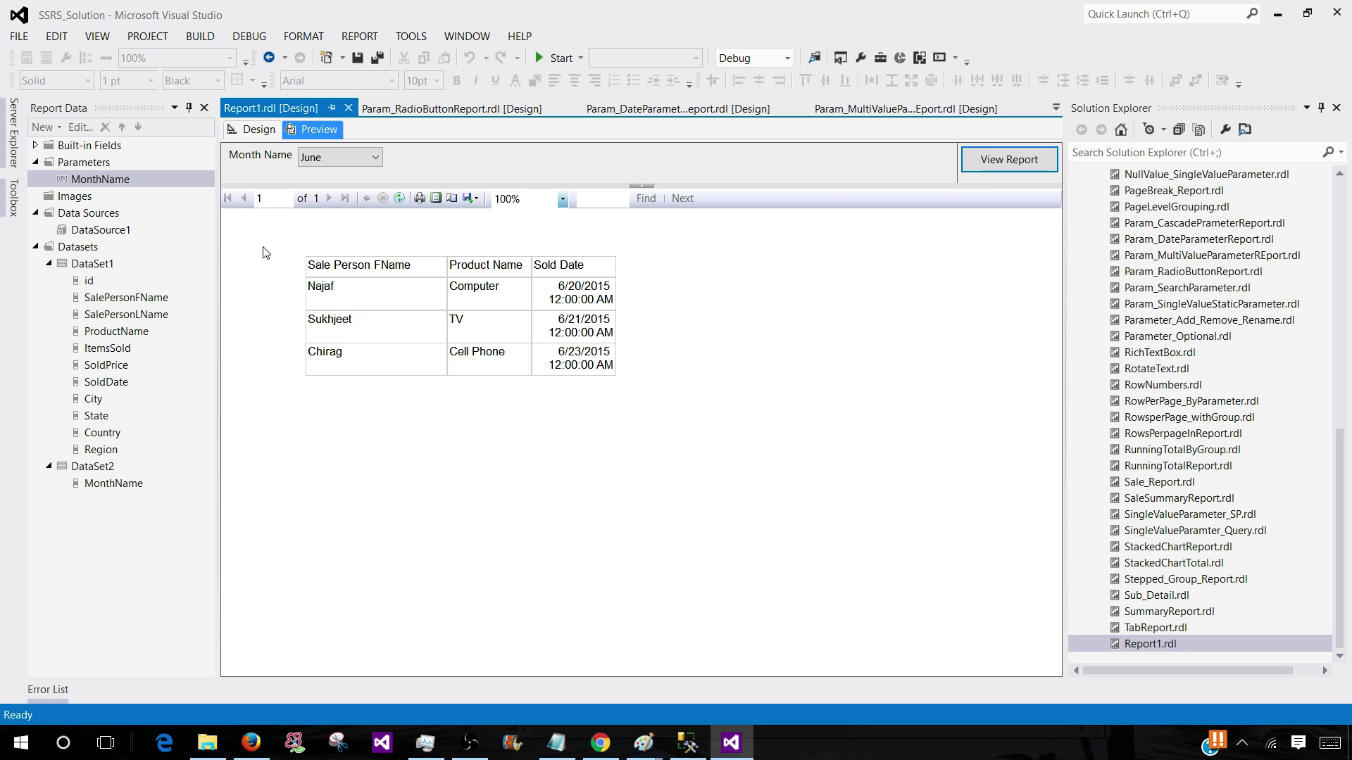
# Back in Design view, confirm MonthName's Available Values still come from the query, closing without changes
pyautogui.doubleClick(100, 181)
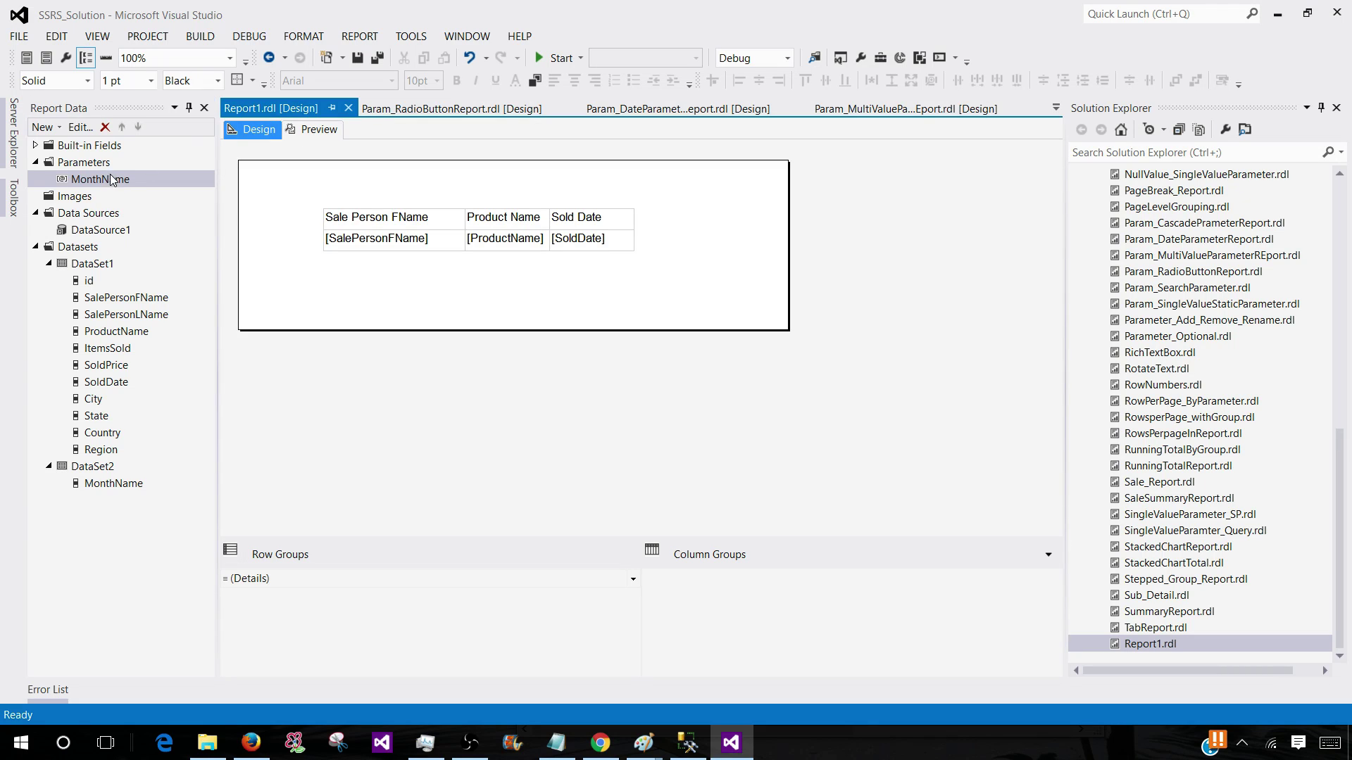
pyautogui.rightClick(109, 179)
pyautogui.click(162, 205)
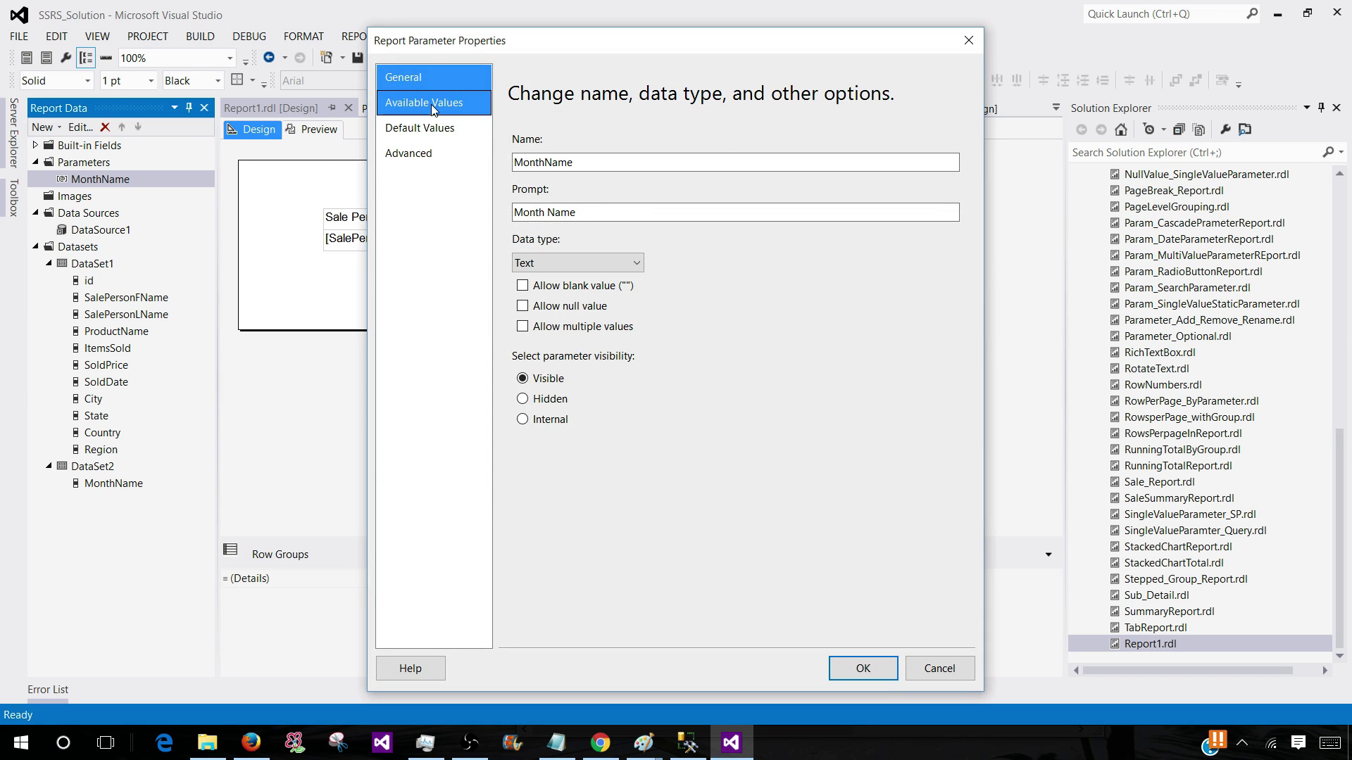
pyautogui.click(432, 104)
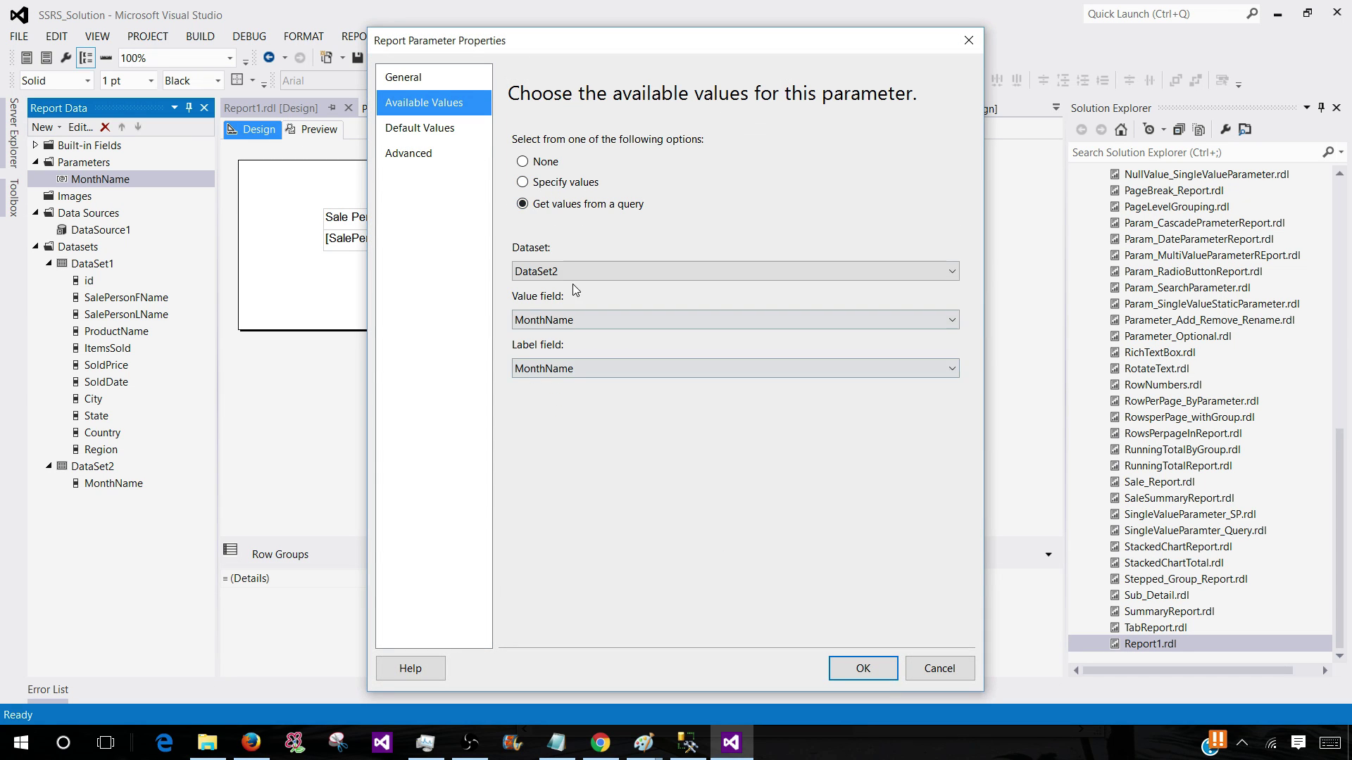
pyautogui.click(929, 669)
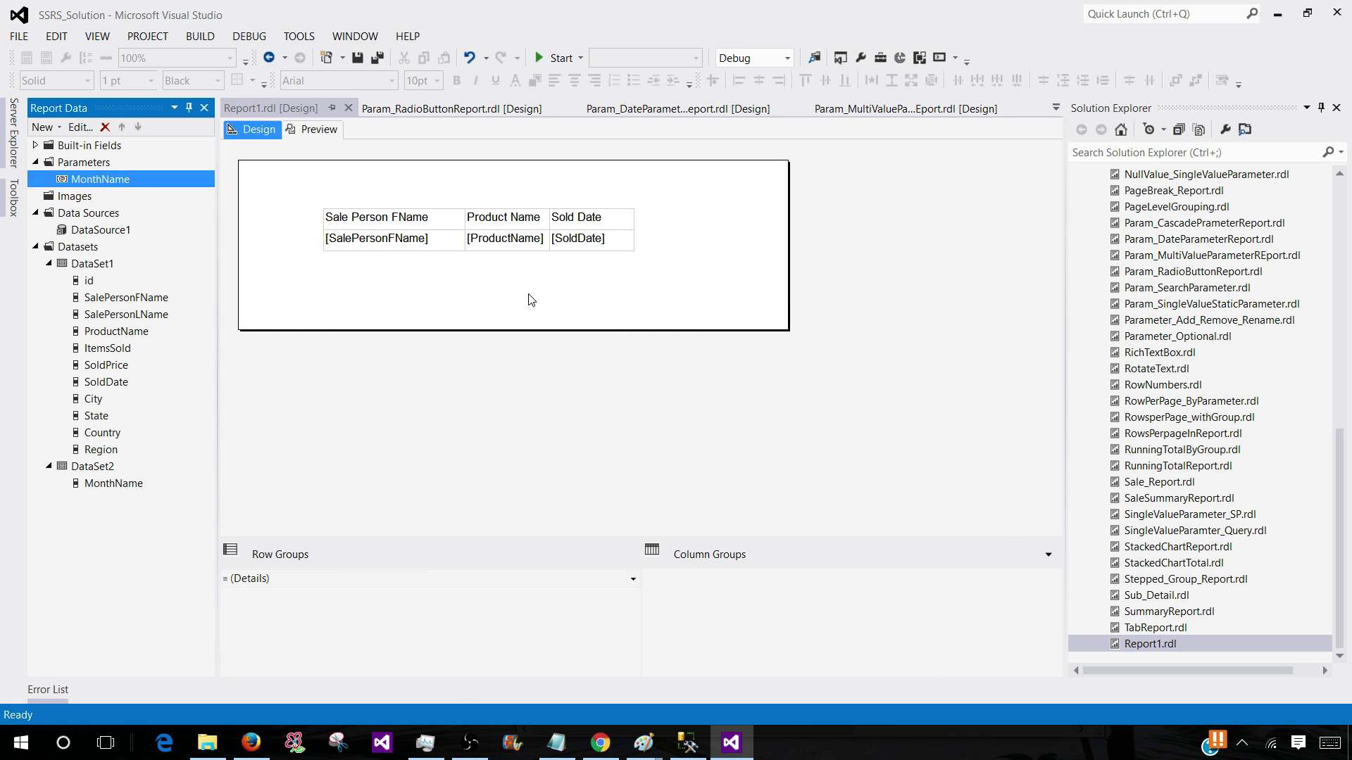
pyautogui.click(531, 300)
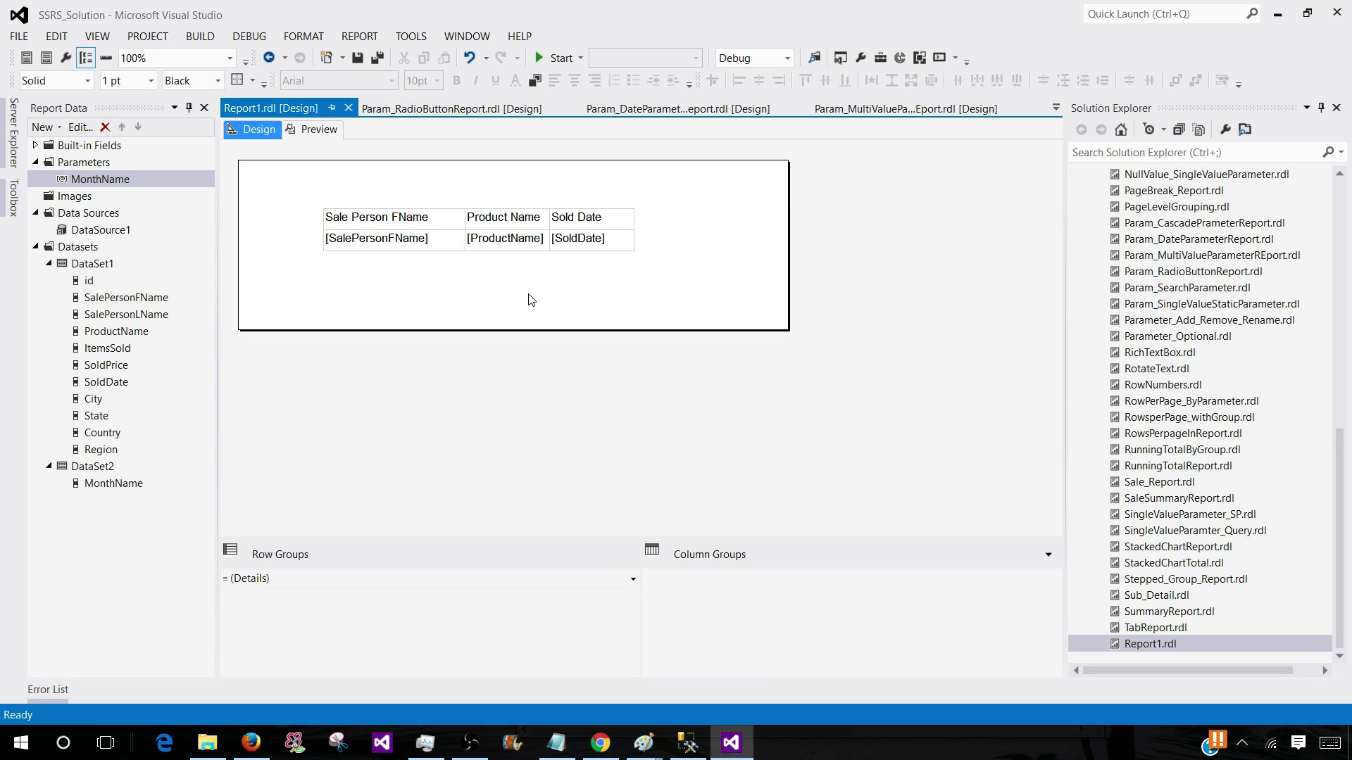